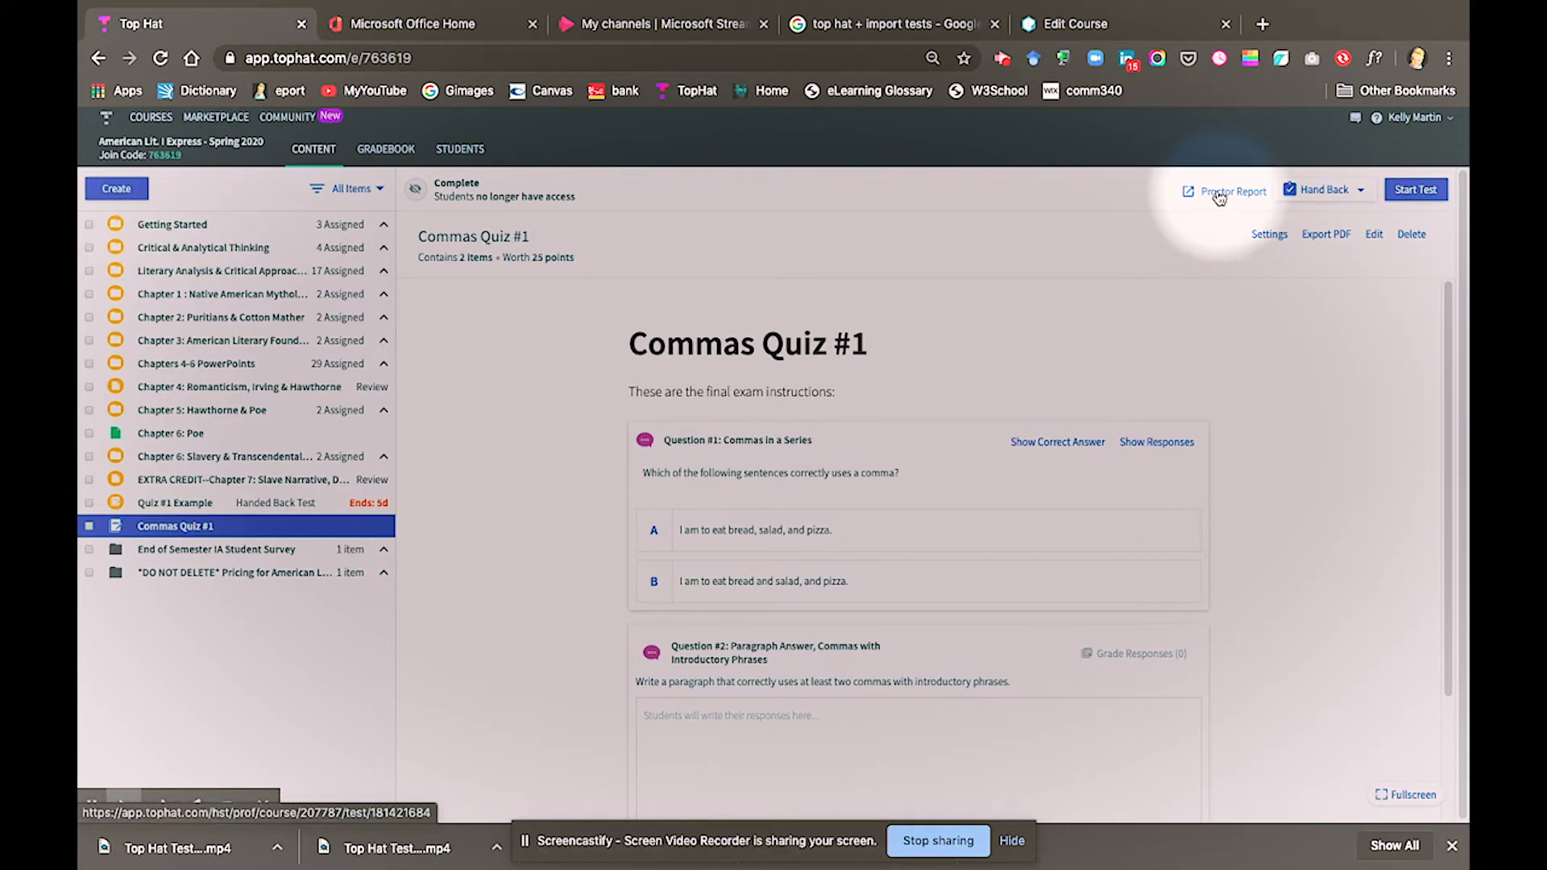
Open the Commas Quiz #1 proctor report with student information shown.
{"action": "left_click", "coordinate": [1220, 195]}
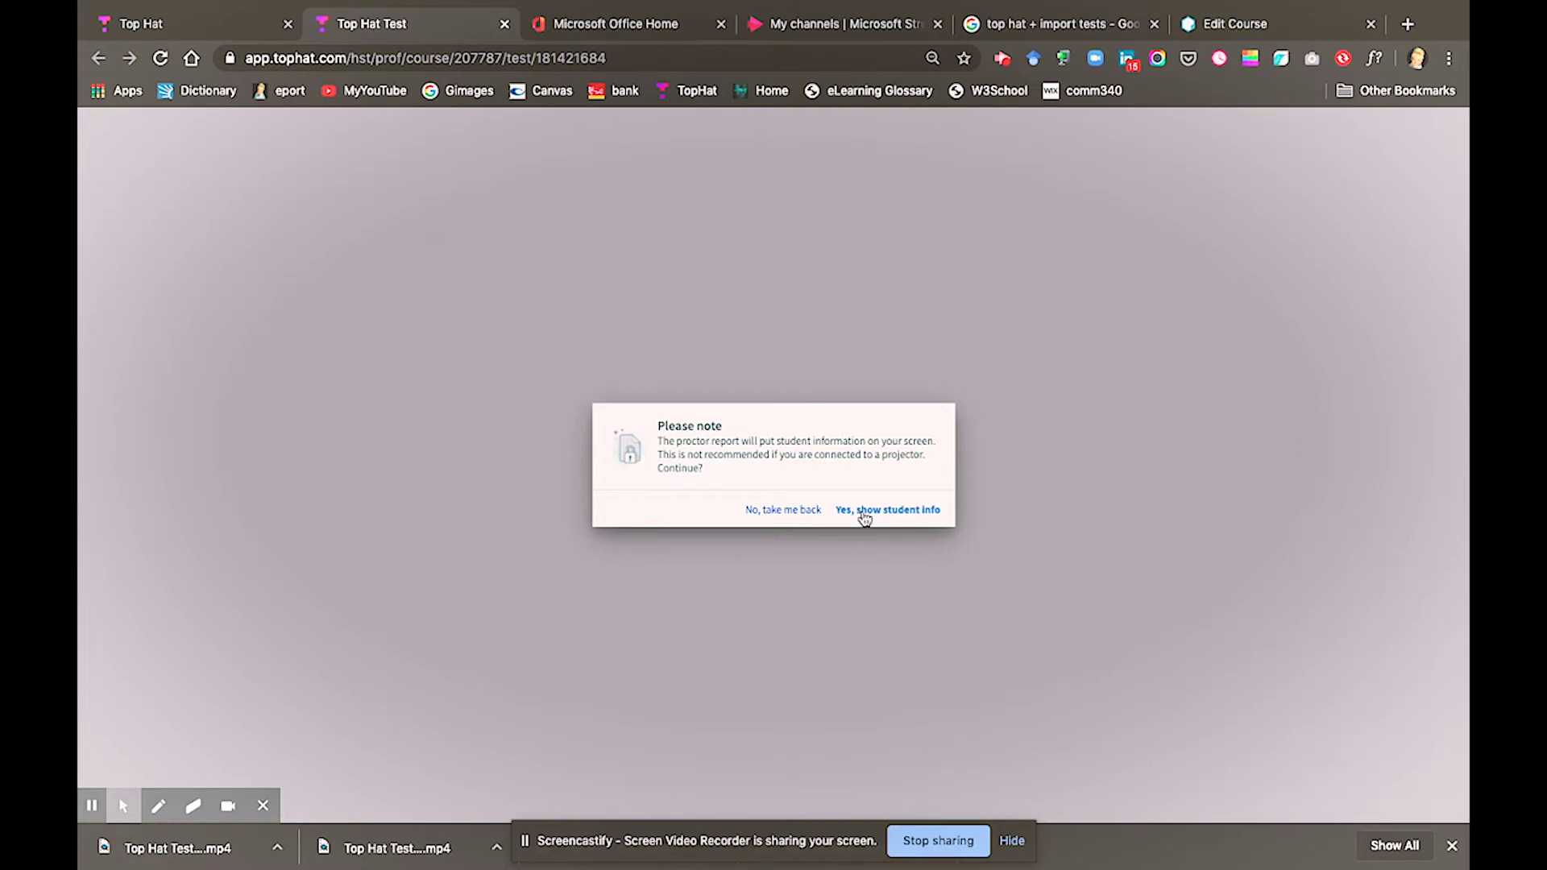
{"action": "left_click", "coordinate": [865, 519]}
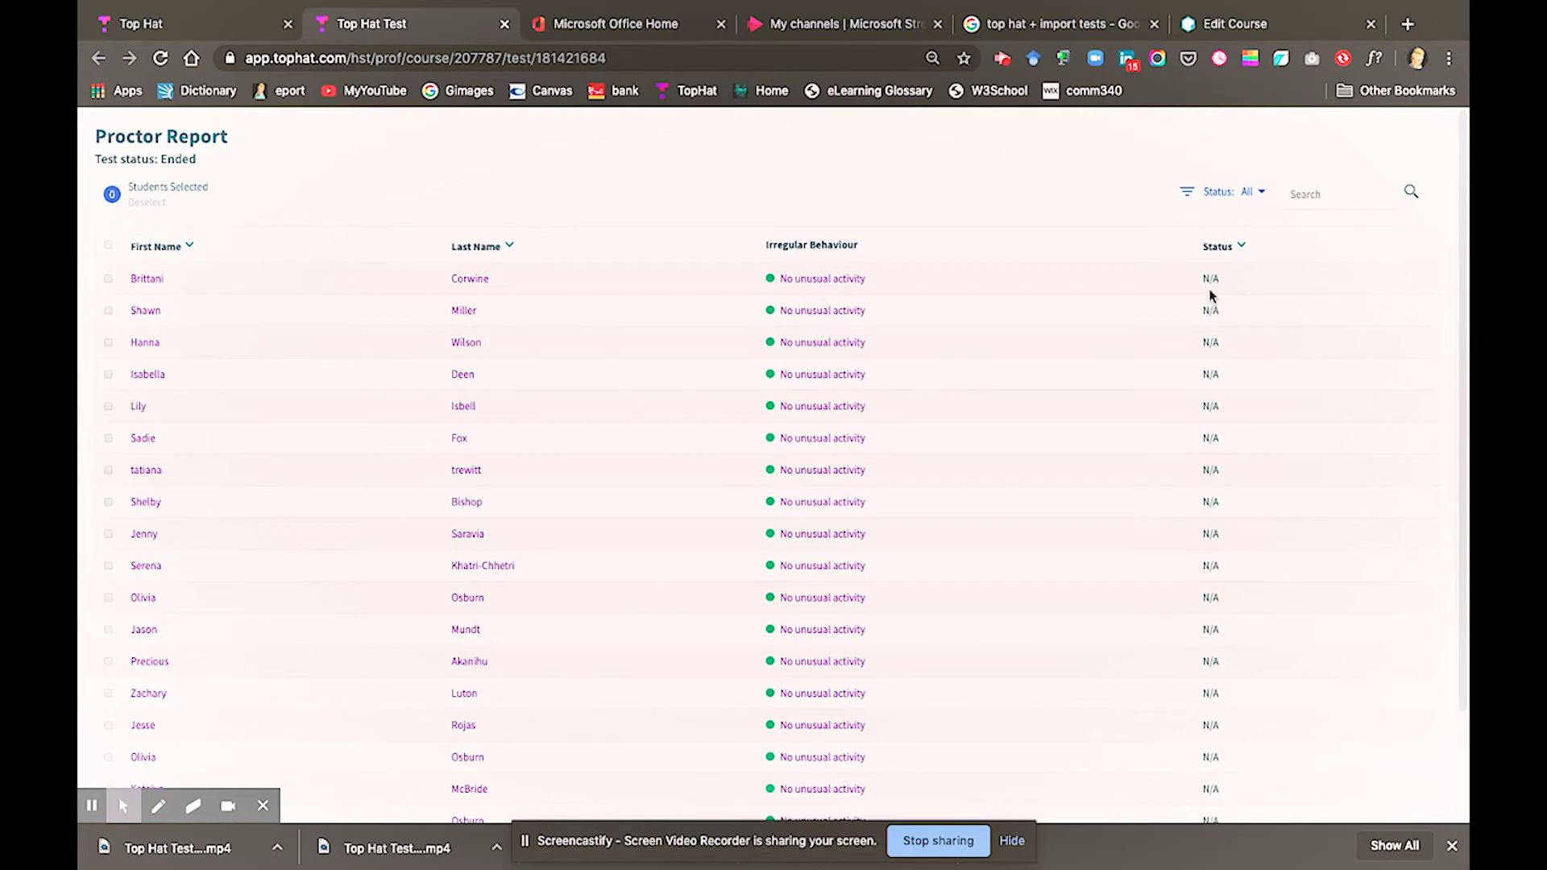
Switch back to the Top Hat course tab showing Commas Quiz #1.
{"action": "left_click", "coordinate": [200, 31]}
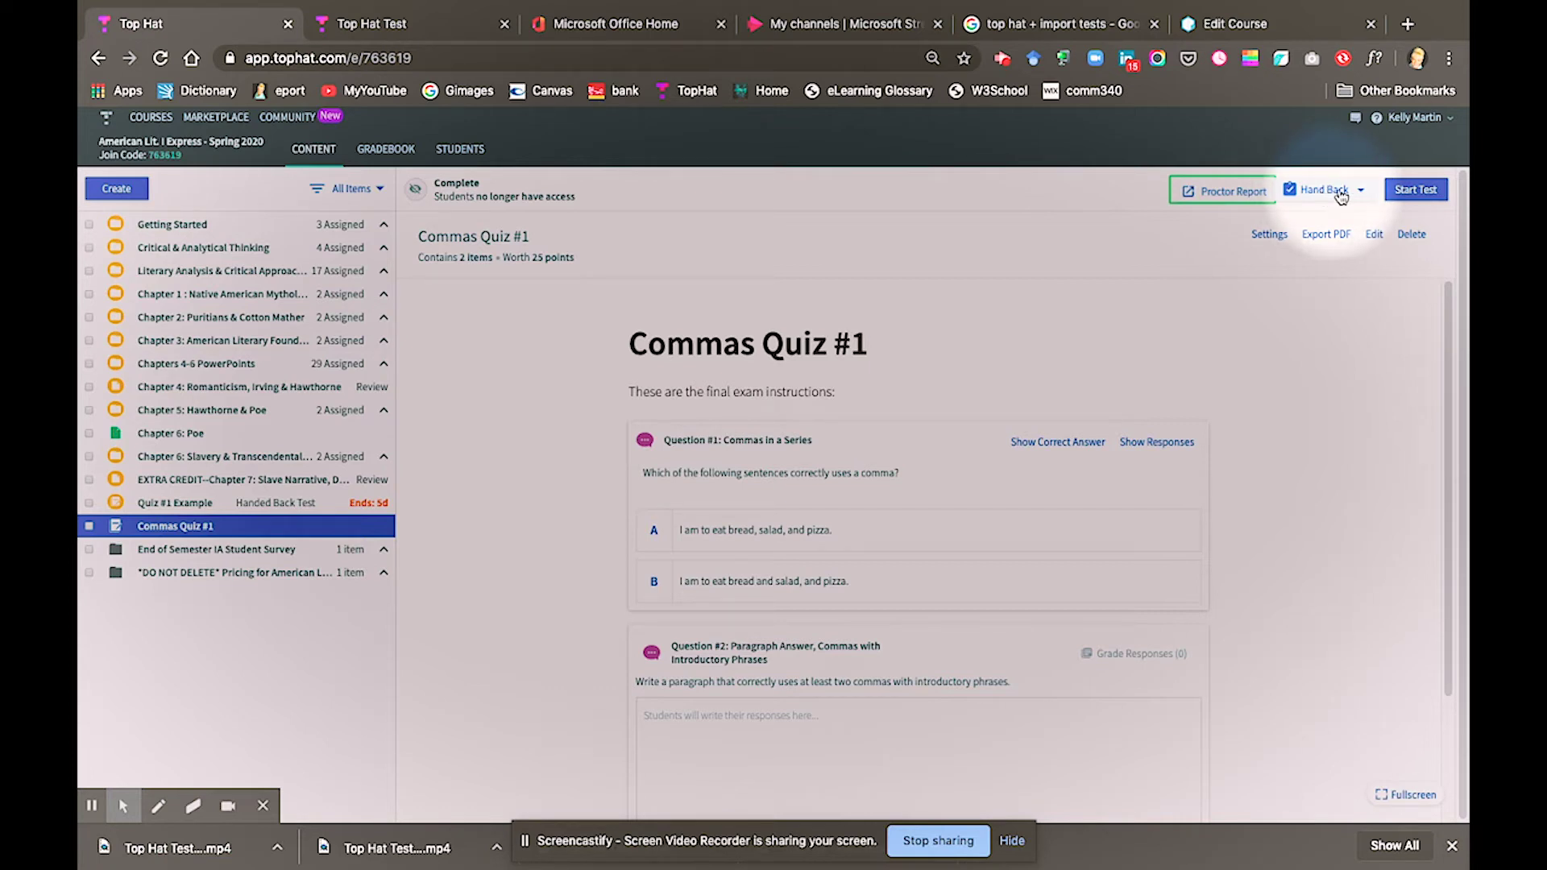
{"action": "left_click", "coordinate": [1360, 191]}
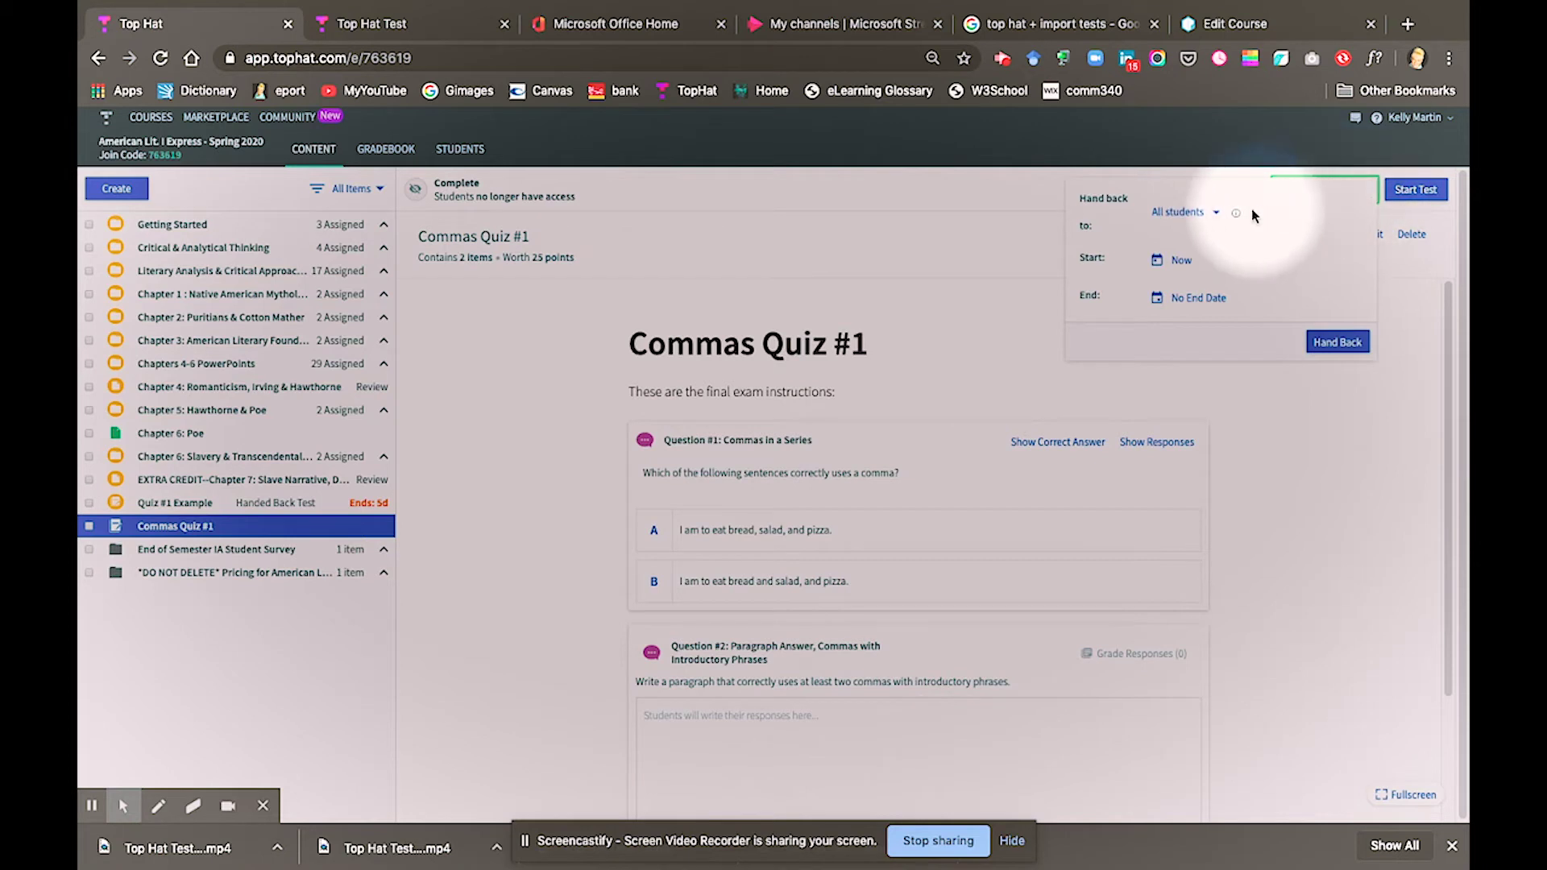
{"action": "left_click", "coordinate": [1213, 213]}
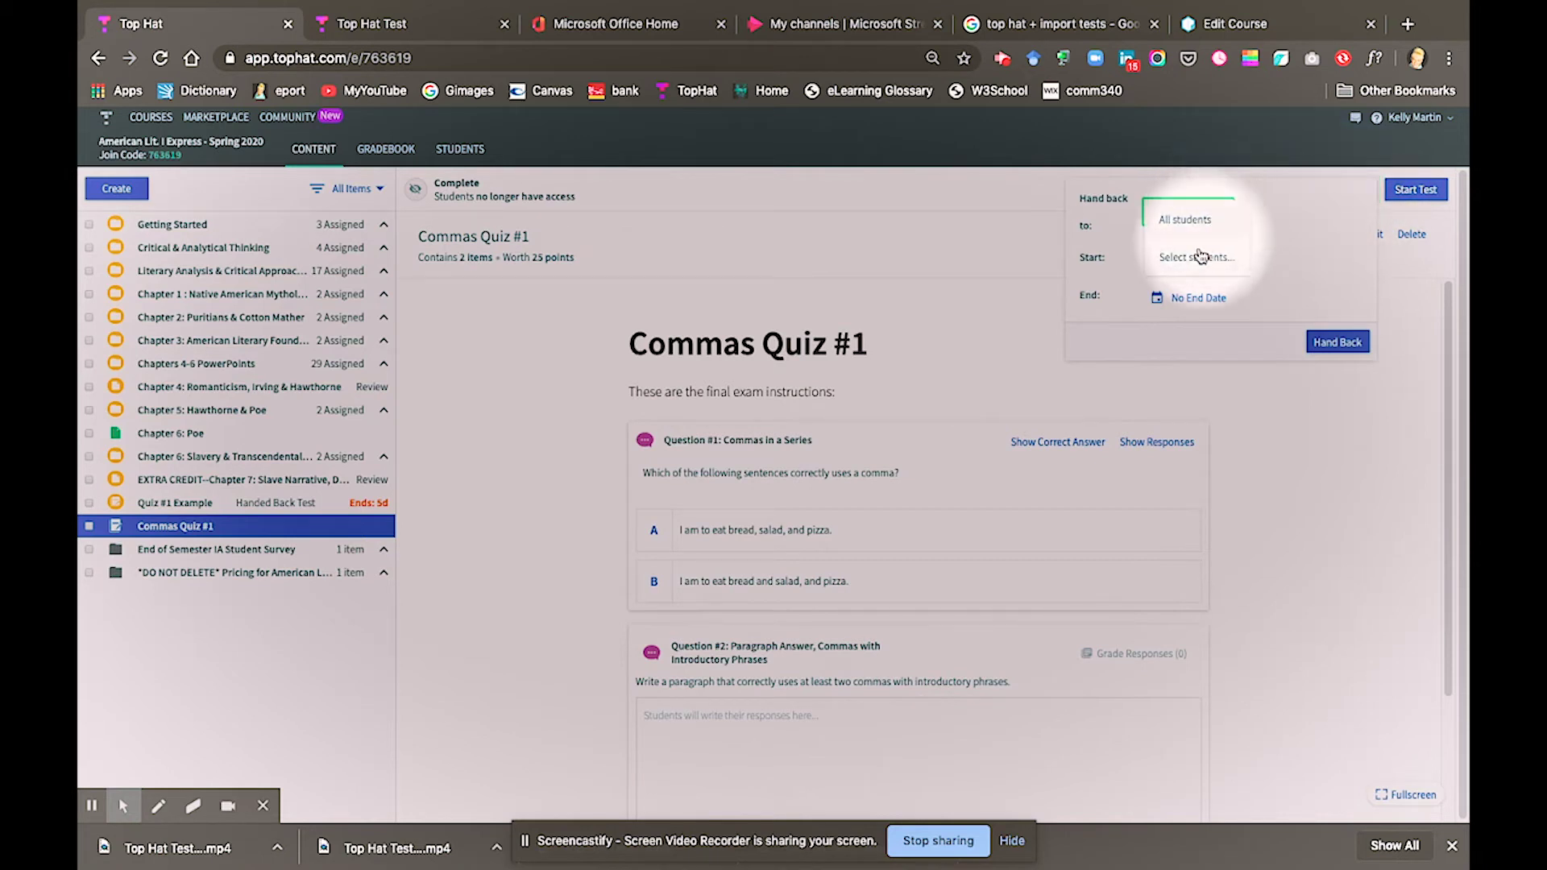
{"action": "left_click", "coordinate": [1197, 258]}
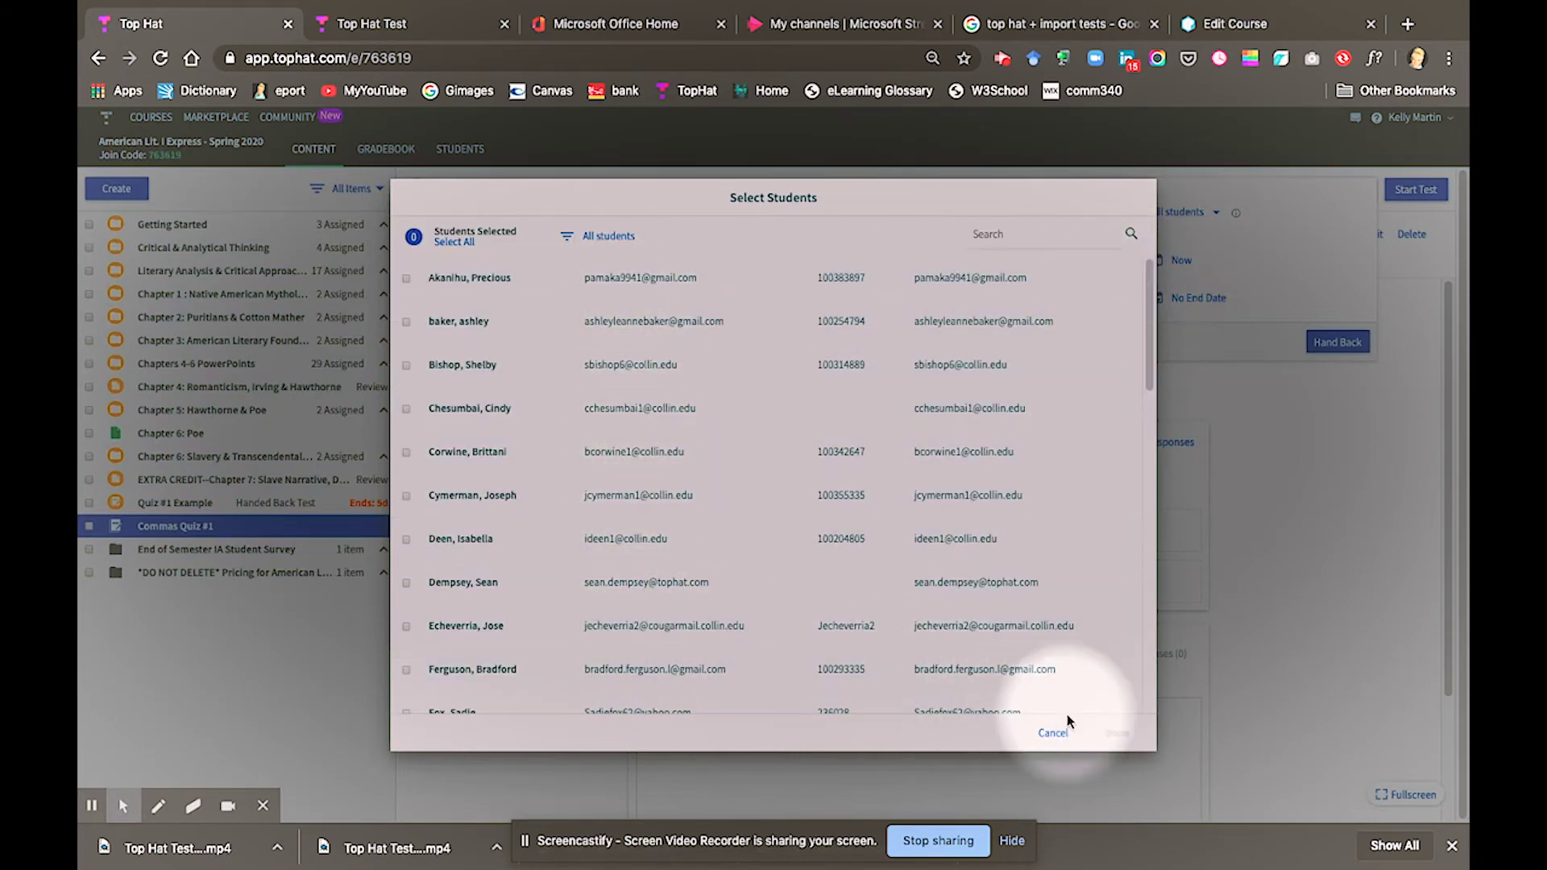
{"action": "left_click", "coordinate": [1053, 734]}
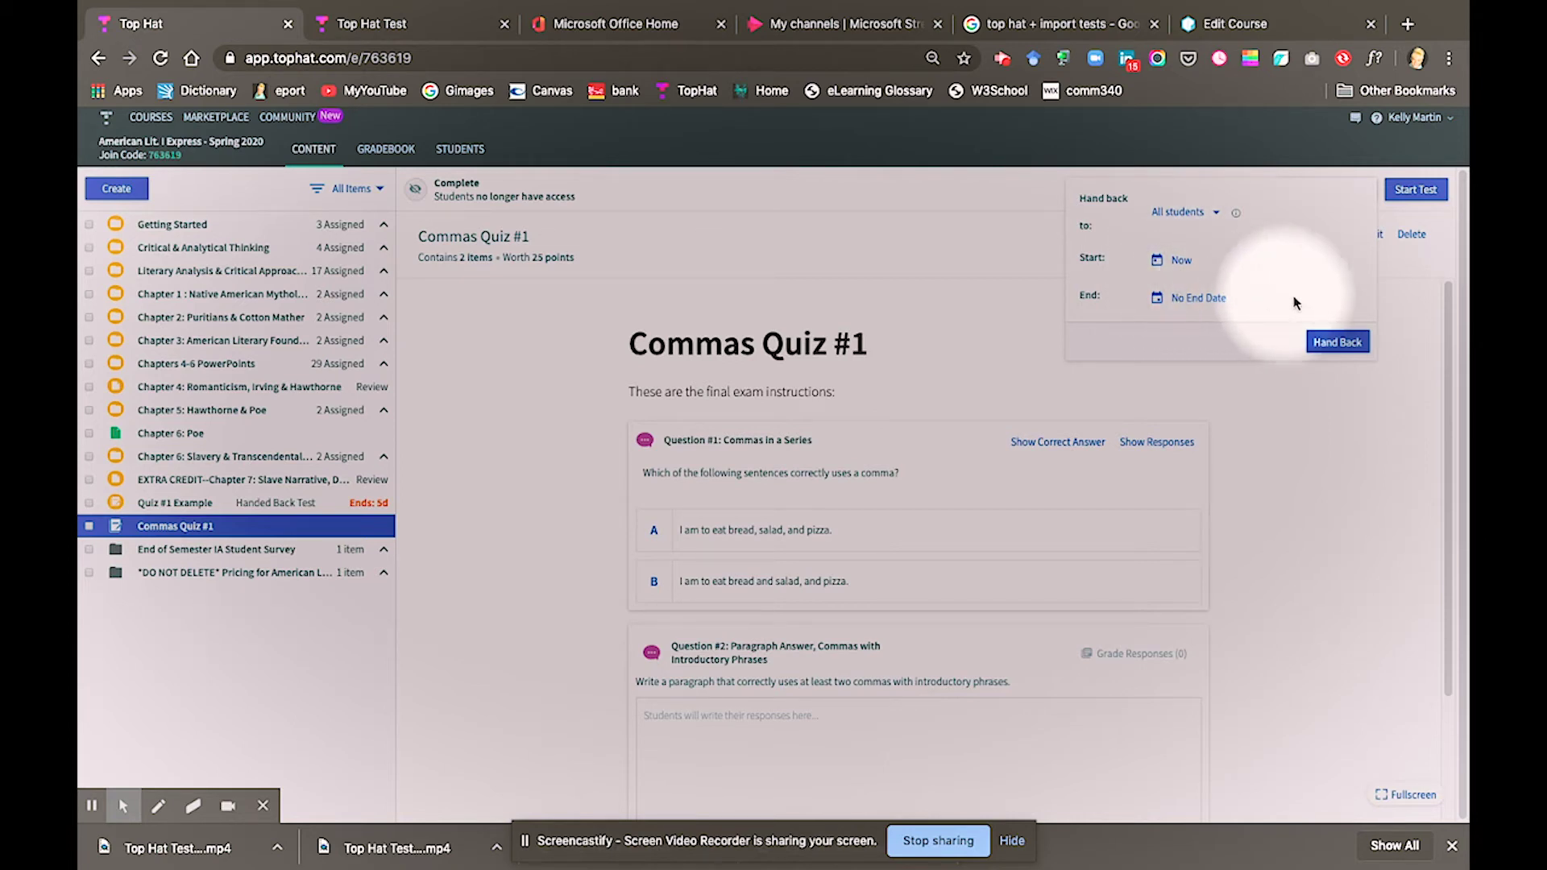
{"action": "left_click", "coordinate": [1327, 343]}
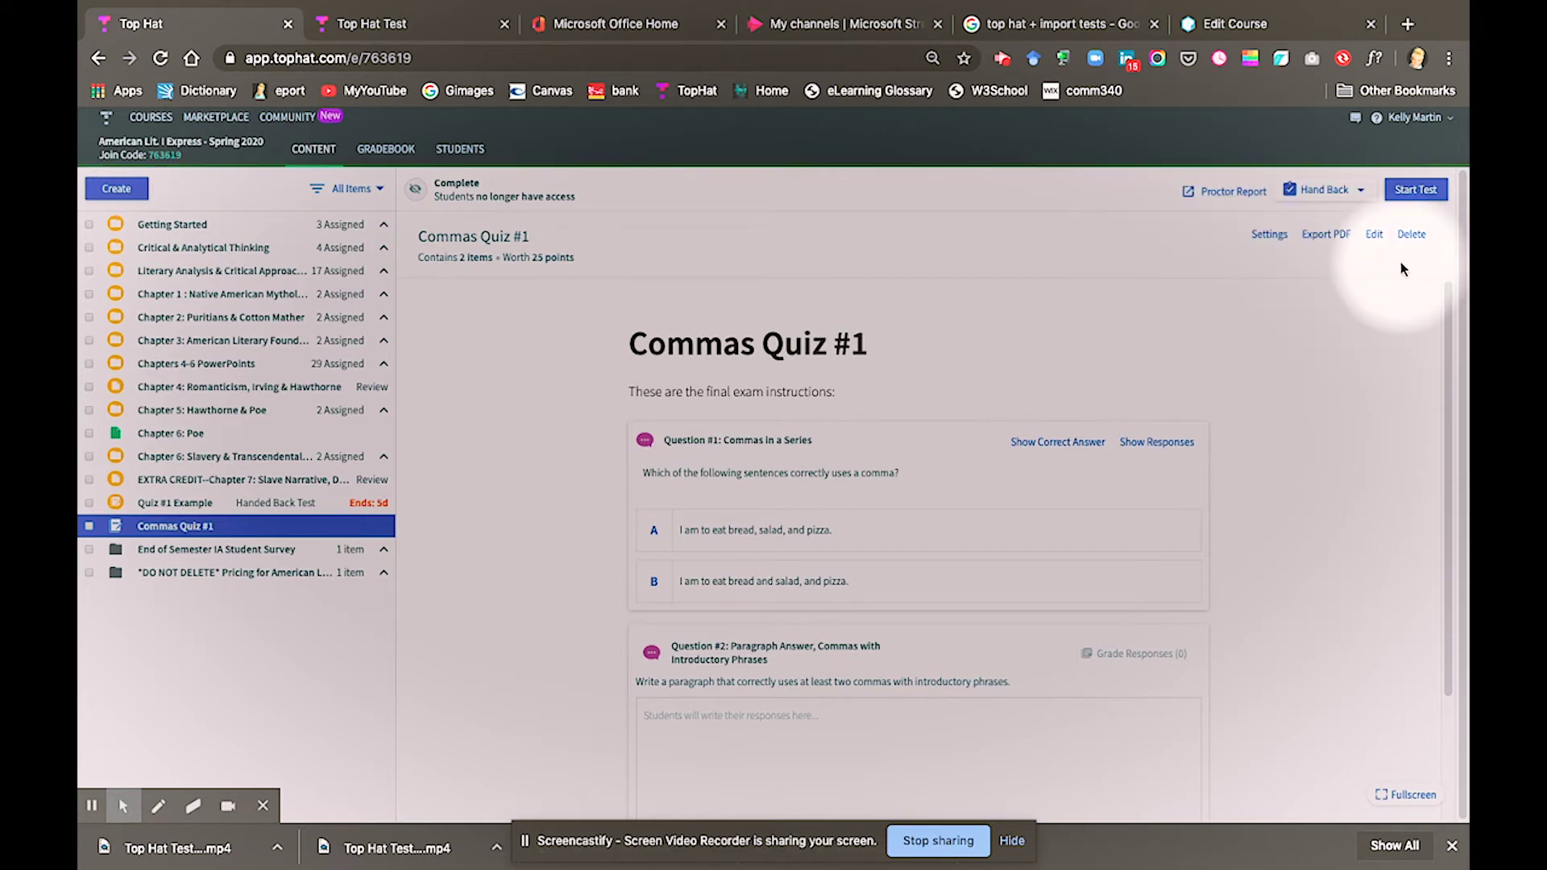
Start Commas Quiz #1 for all students so the test code appears.
{"action": "left_click", "coordinate": [1402, 191]}
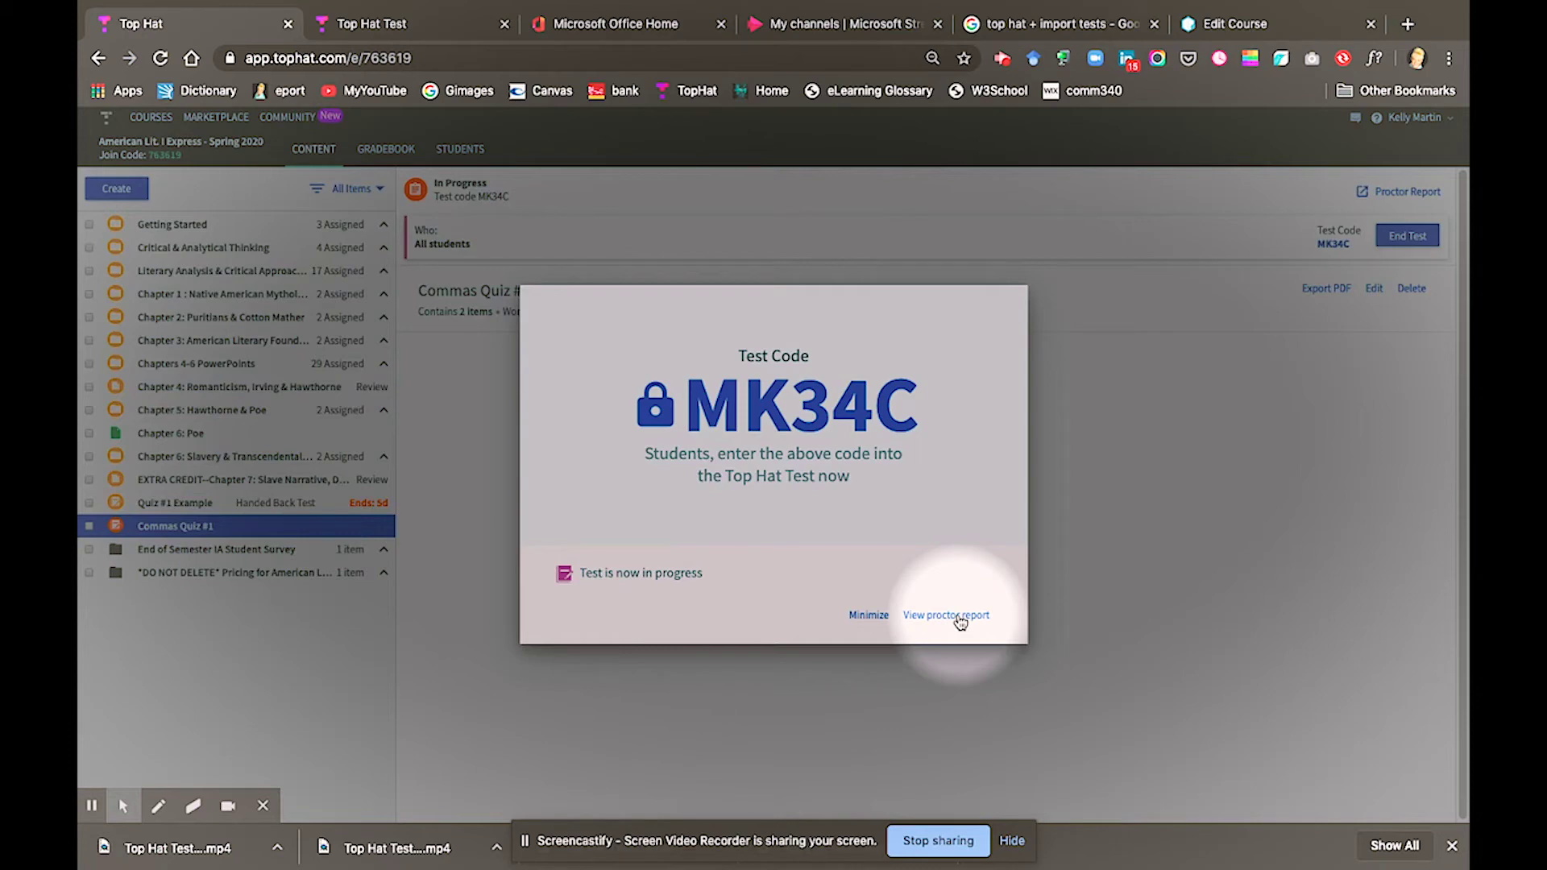
Minimize the test code window and end the running Commas Quiz #1.
{"action": "left_click", "coordinate": [869, 615]}
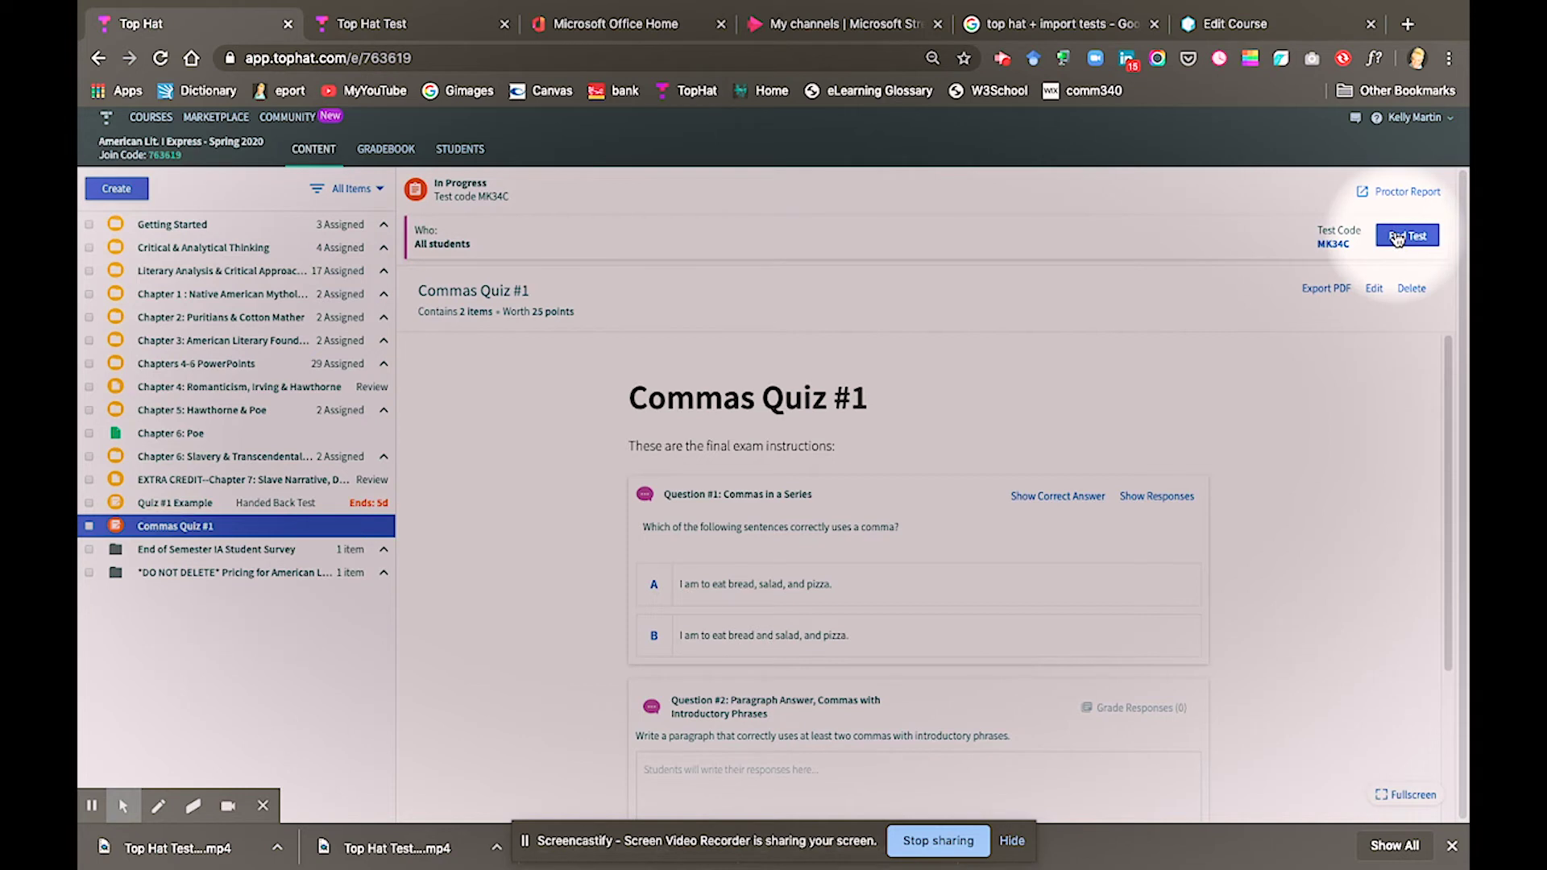
{"action": "left_click", "coordinate": [1399, 236]}
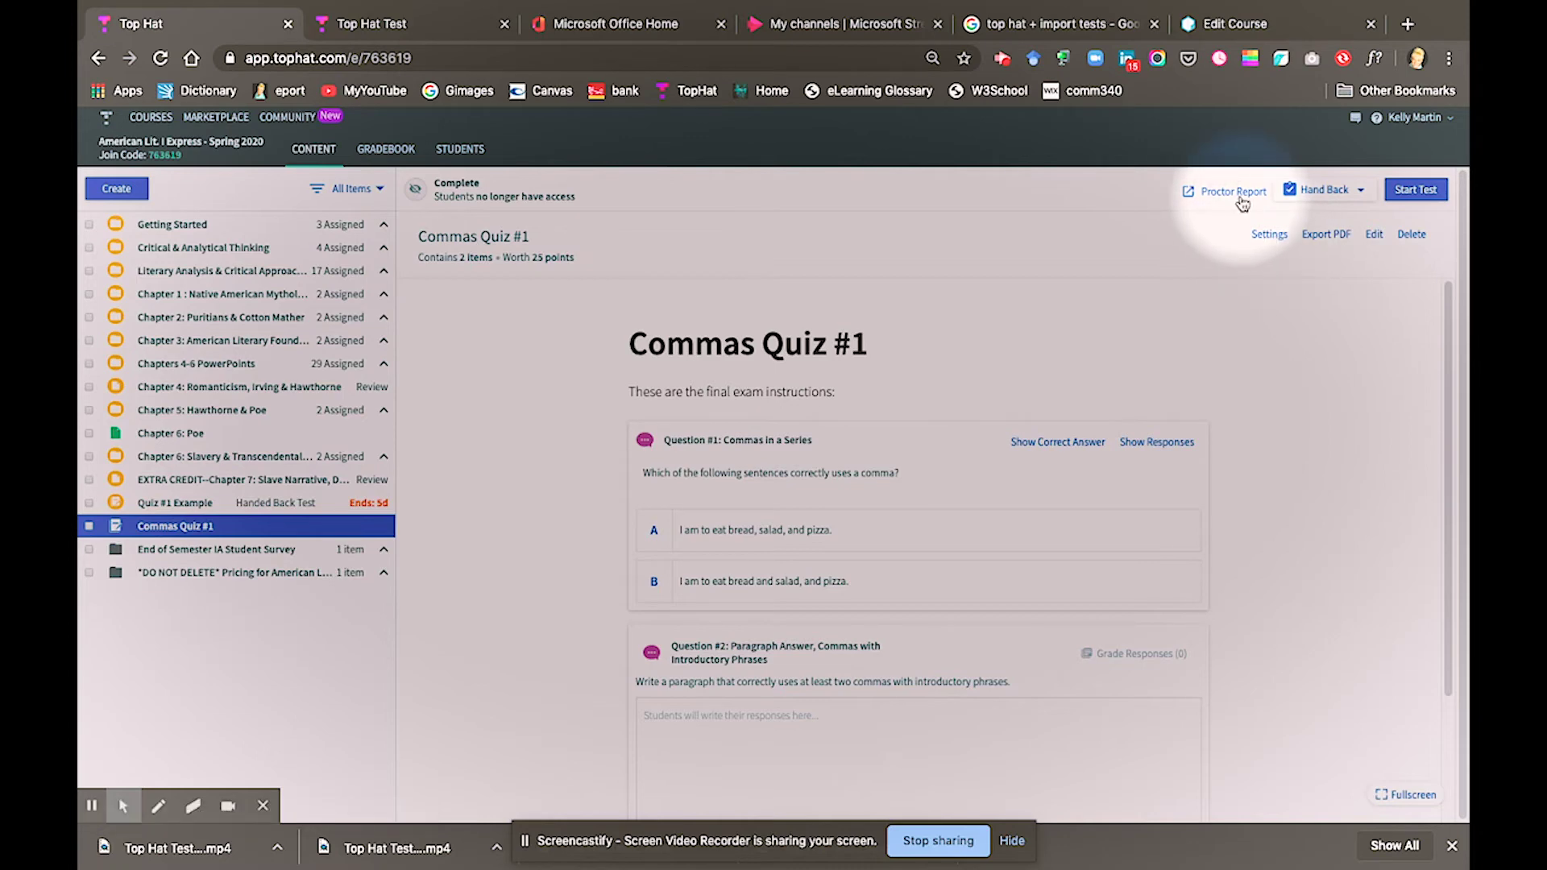
In Test Settings, set the lockout to 0 seconds away and 0 allowed departures.
{"action": "left_click", "coordinate": [1268, 237]}
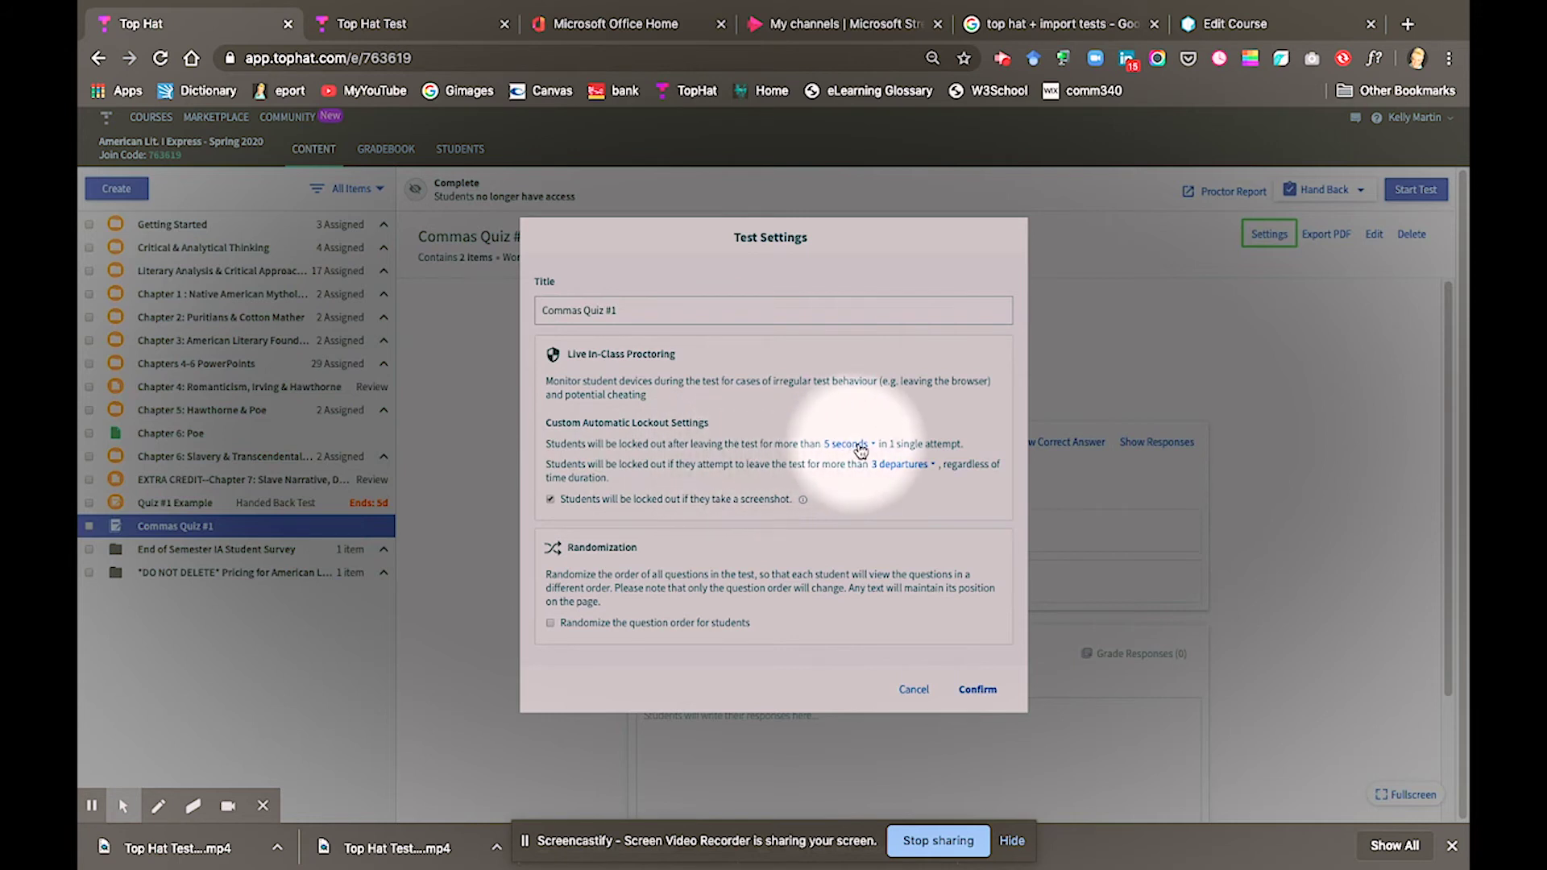
{"action": "left_click", "coordinate": [873, 445]}
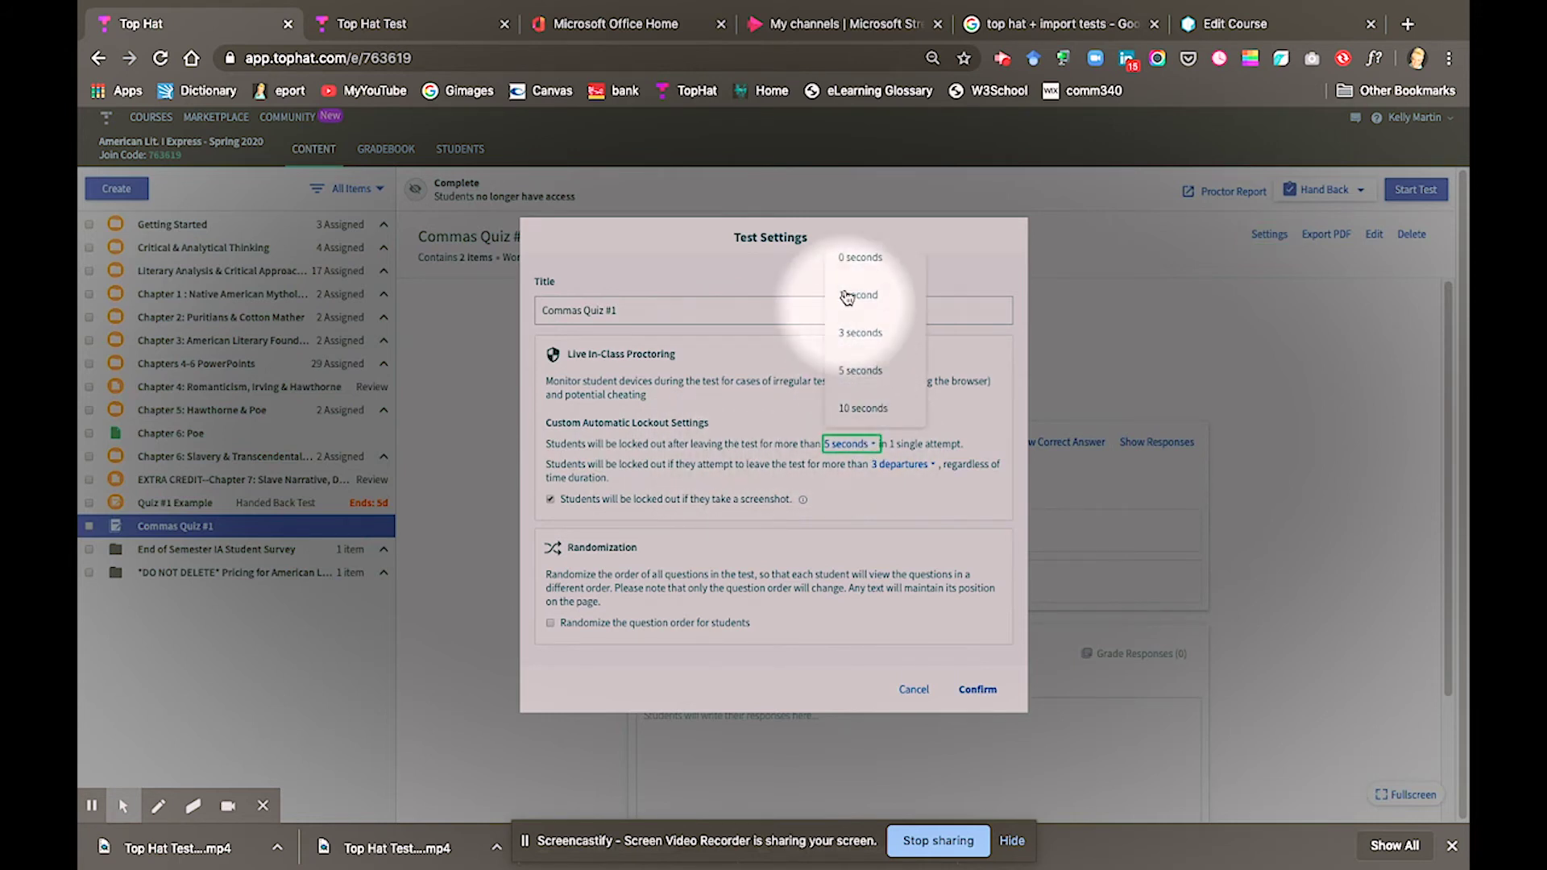
{"action": "left_click", "coordinate": [850, 261]}
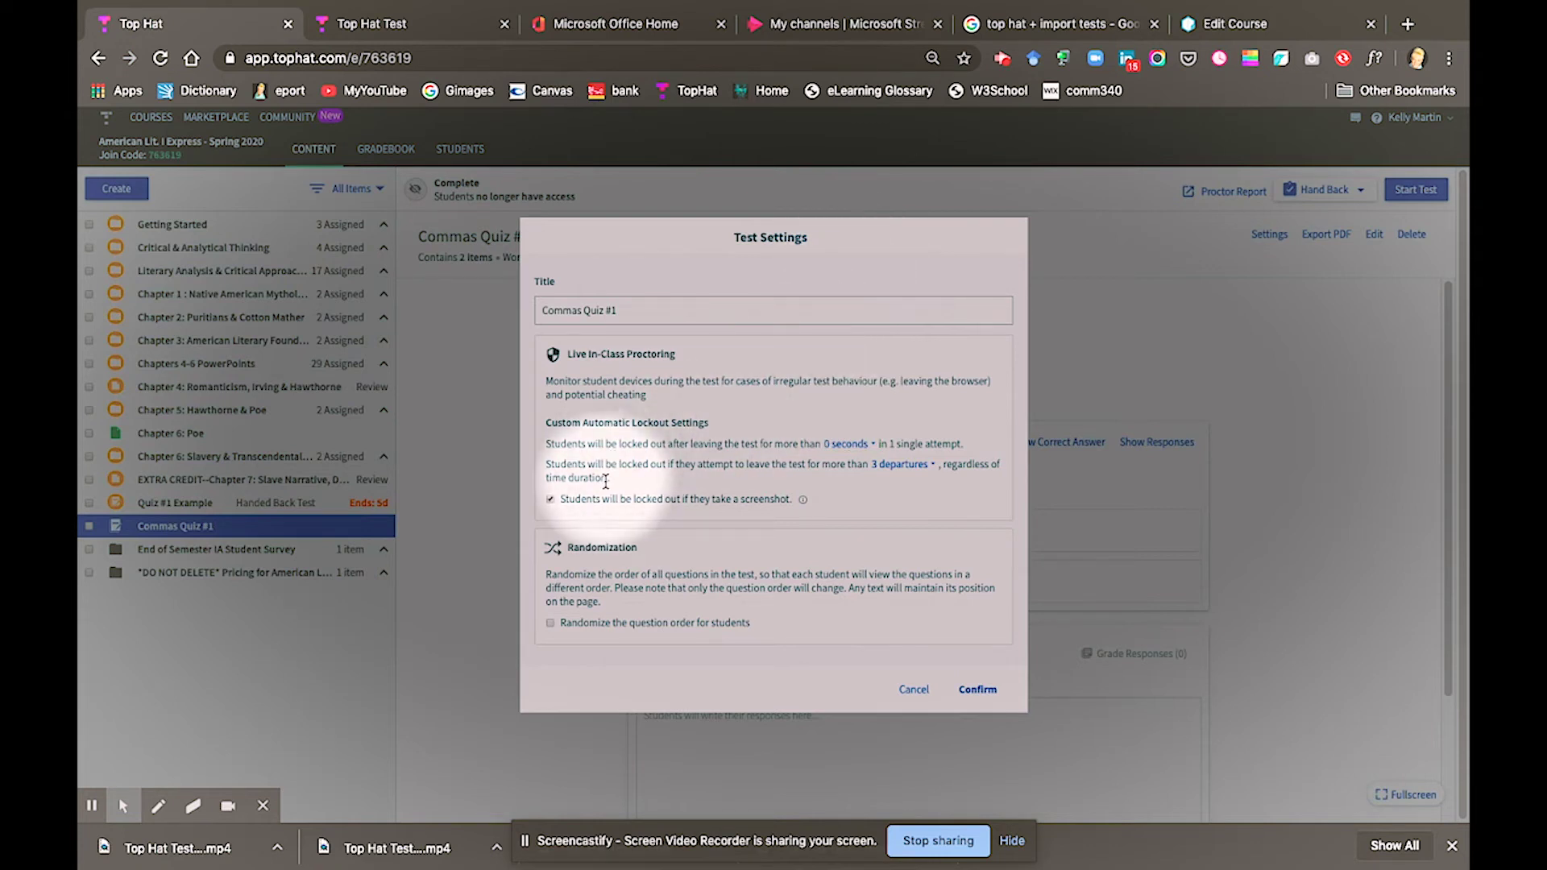
{"action": "left_click", "coordinate": [932, 465]}
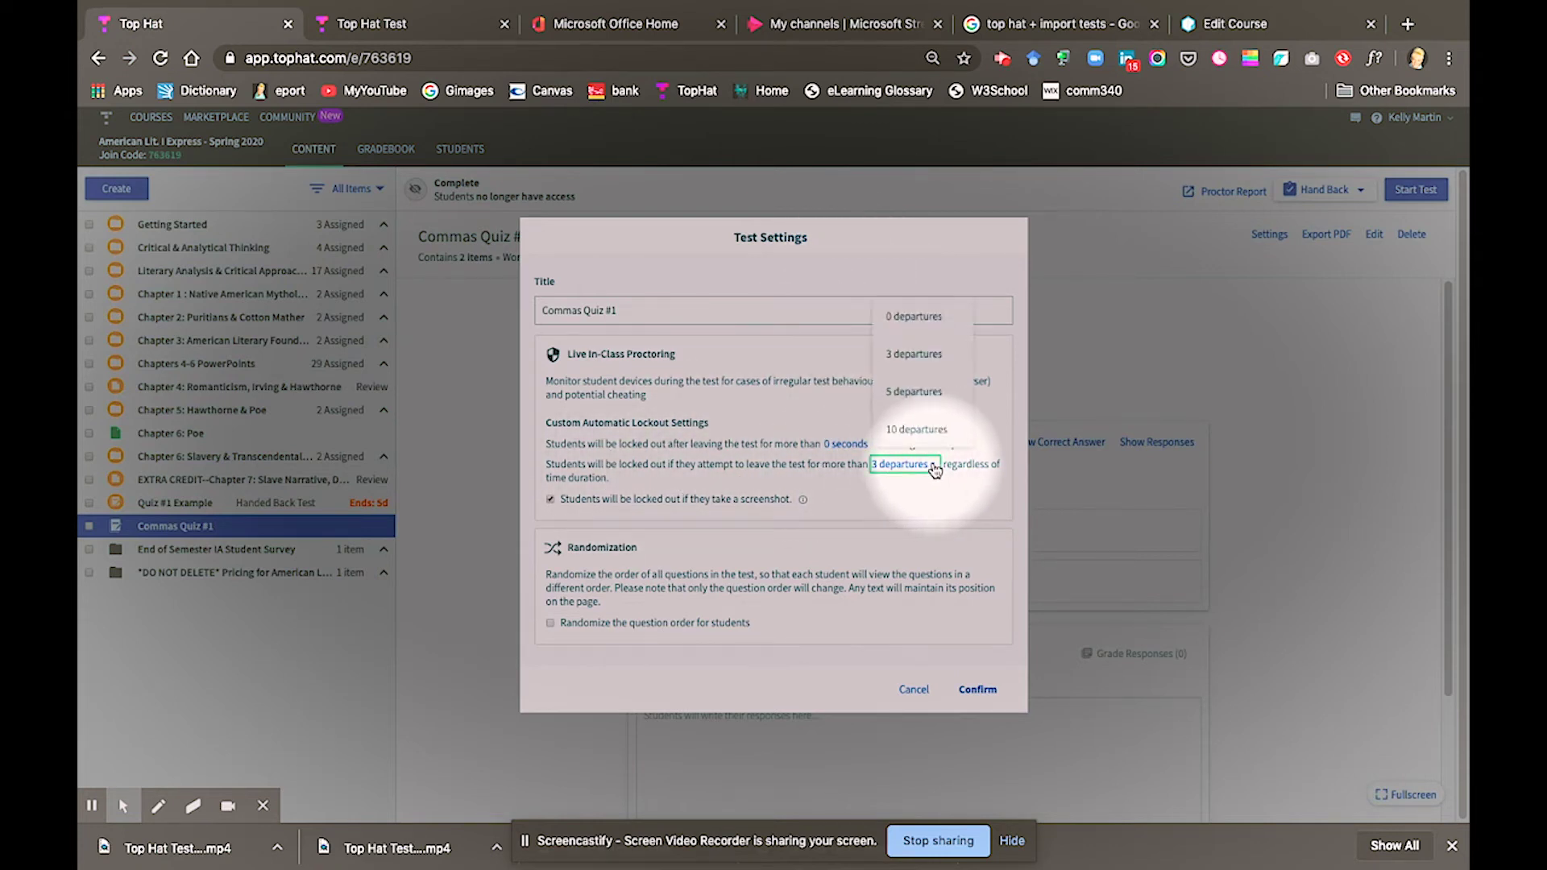
{"action": "left_click", "coordinate": [906, 325]}
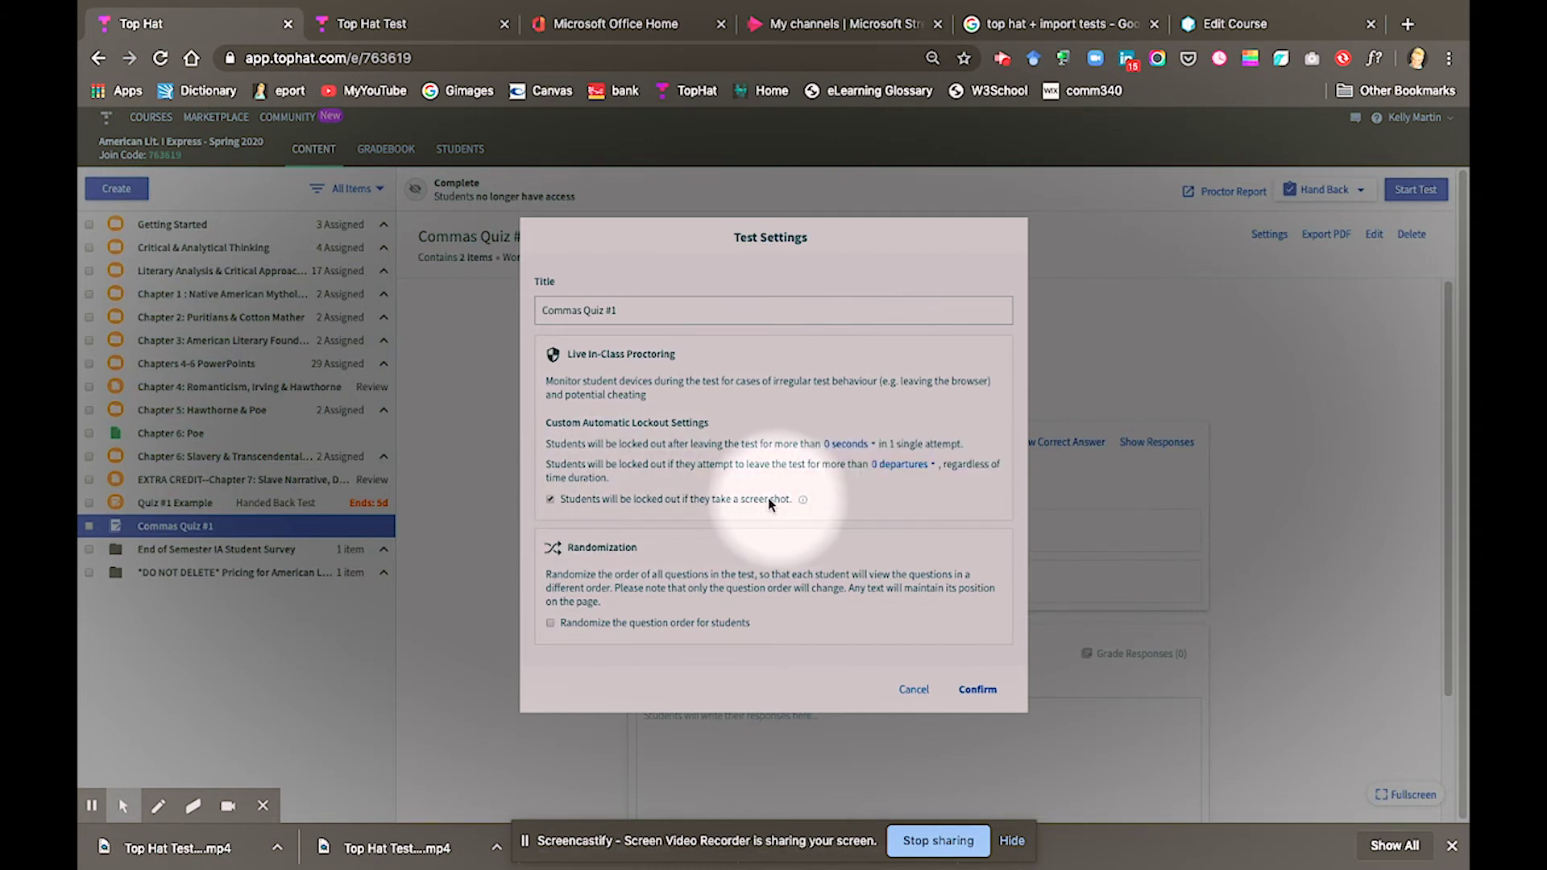
{"action": "mouse_move", "coordinate": [802, 507]}
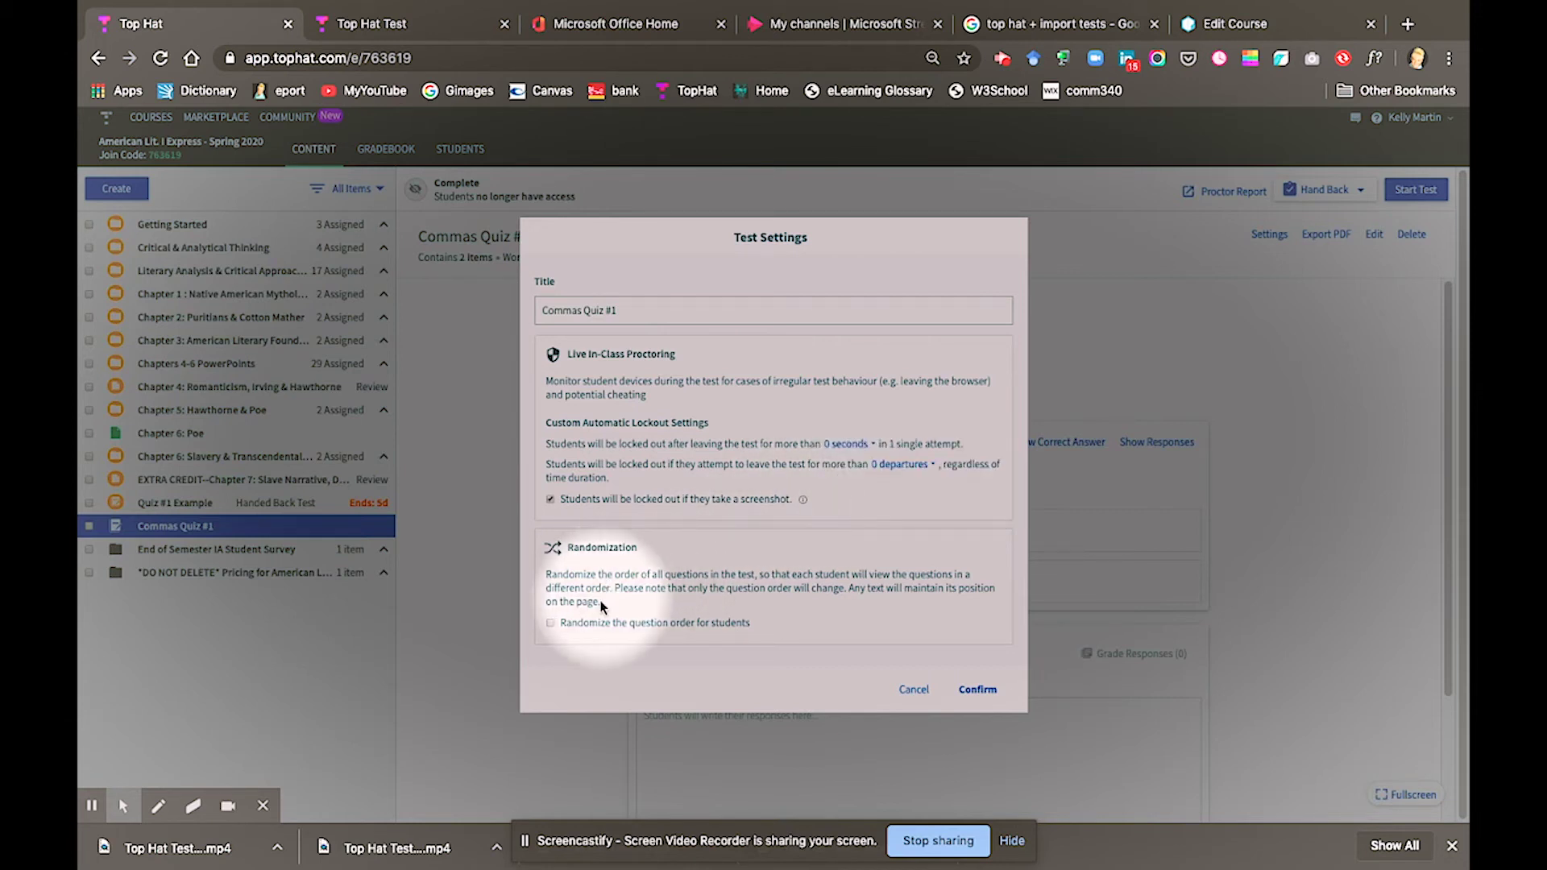
Turn on 'Randomize the question order for students' and confirm the test settings.
{"action": "left_click", "coordinate": [550, 623]}
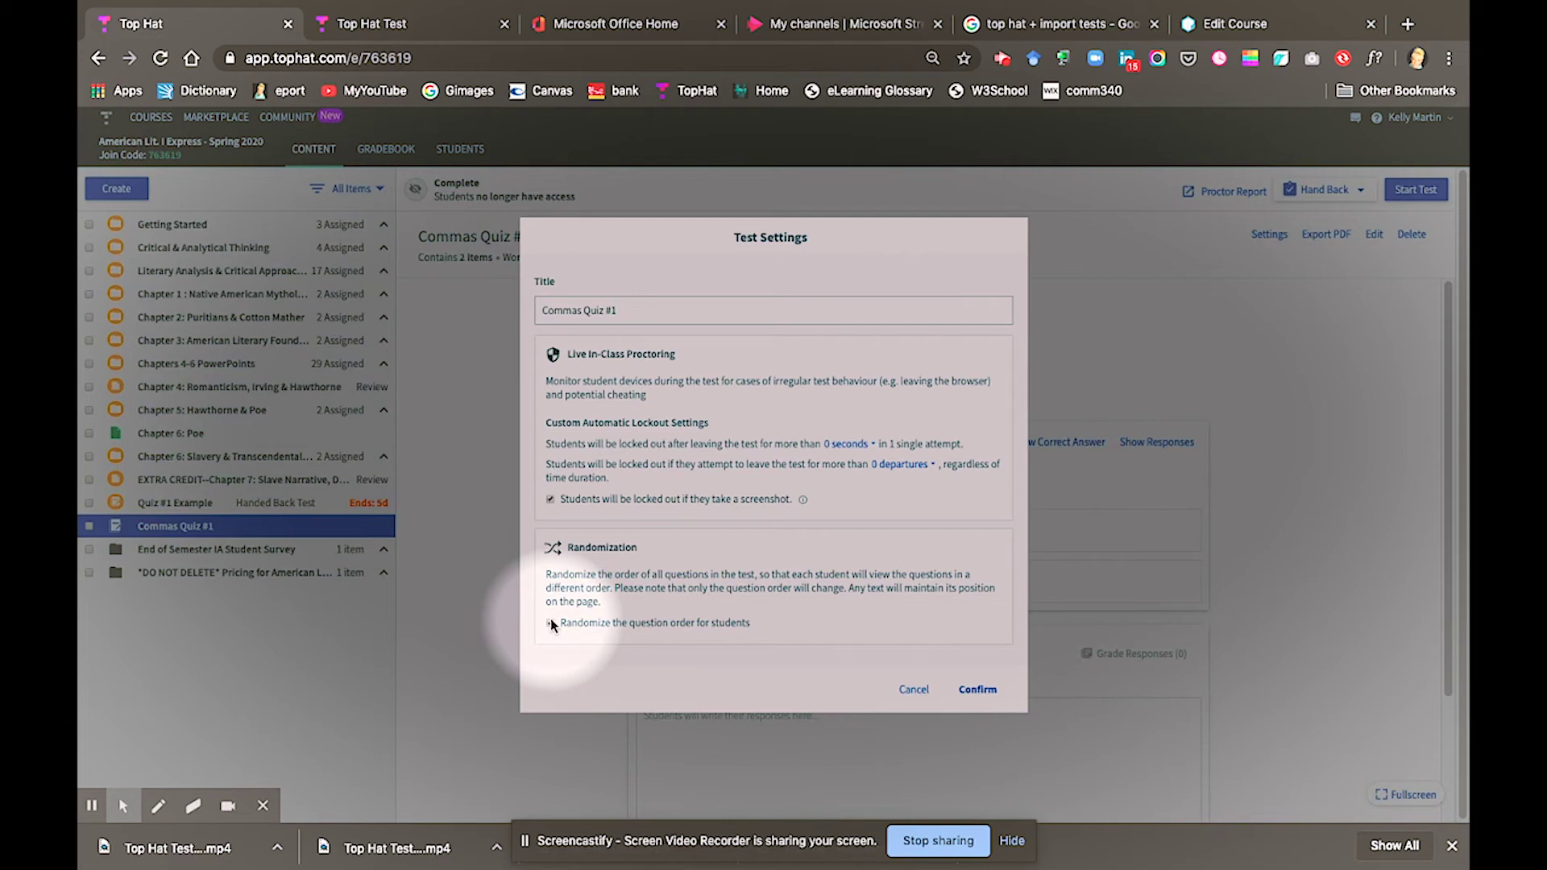
{"action": "left_click", "coordinate": [977, 691]}
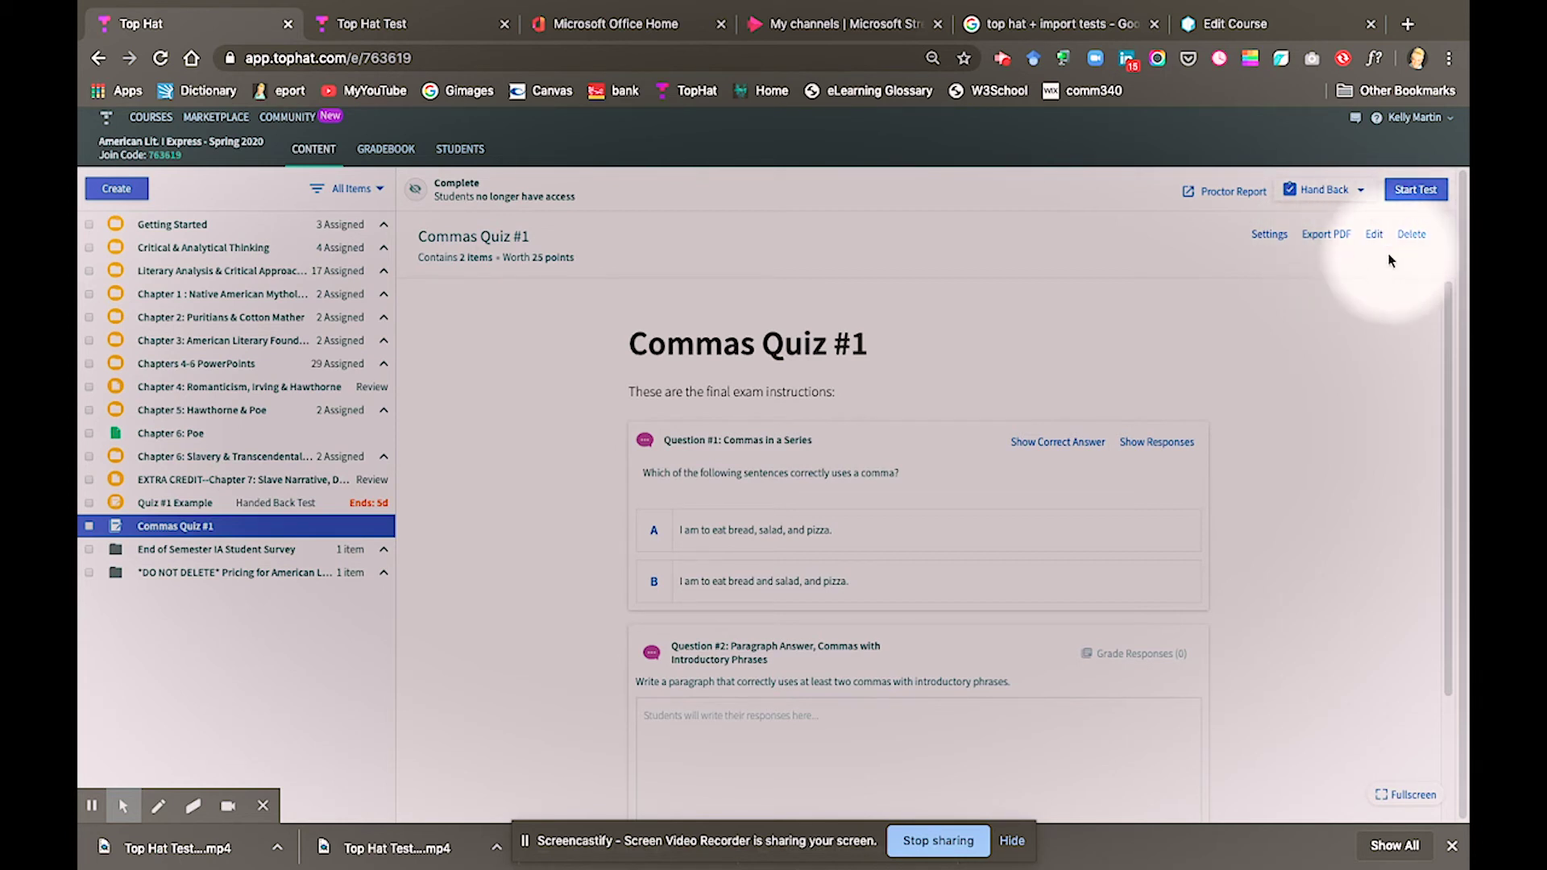
Open Commas Quiz #1 in the quiz editor and save it.
{"action": "left_click", "coordinate": [1378, 234]}
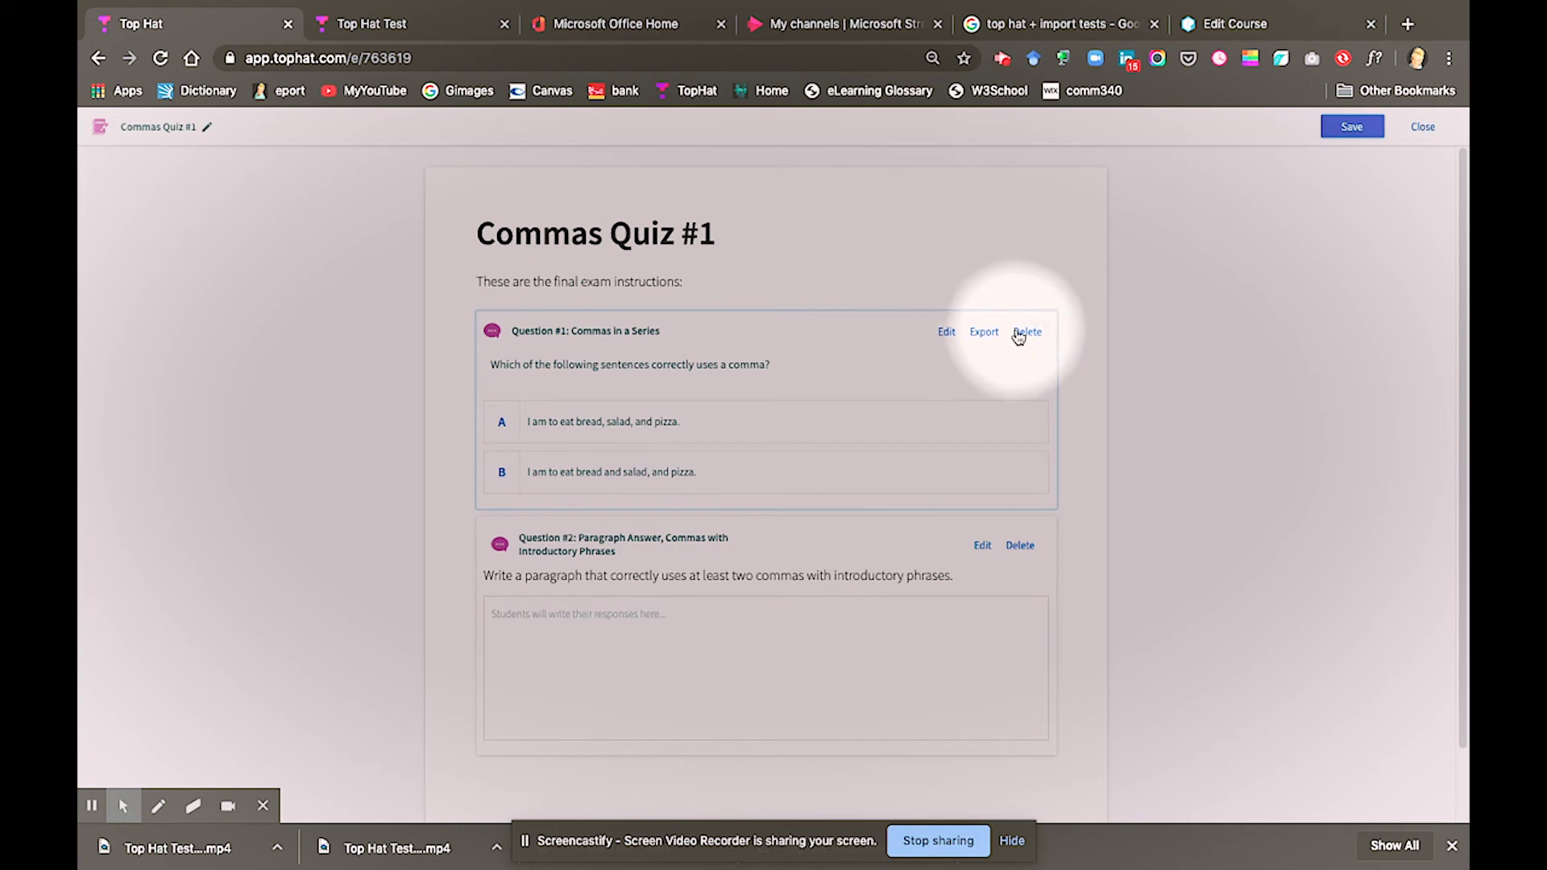
{"action": "left_click", "coordinate": [1348, 129]}
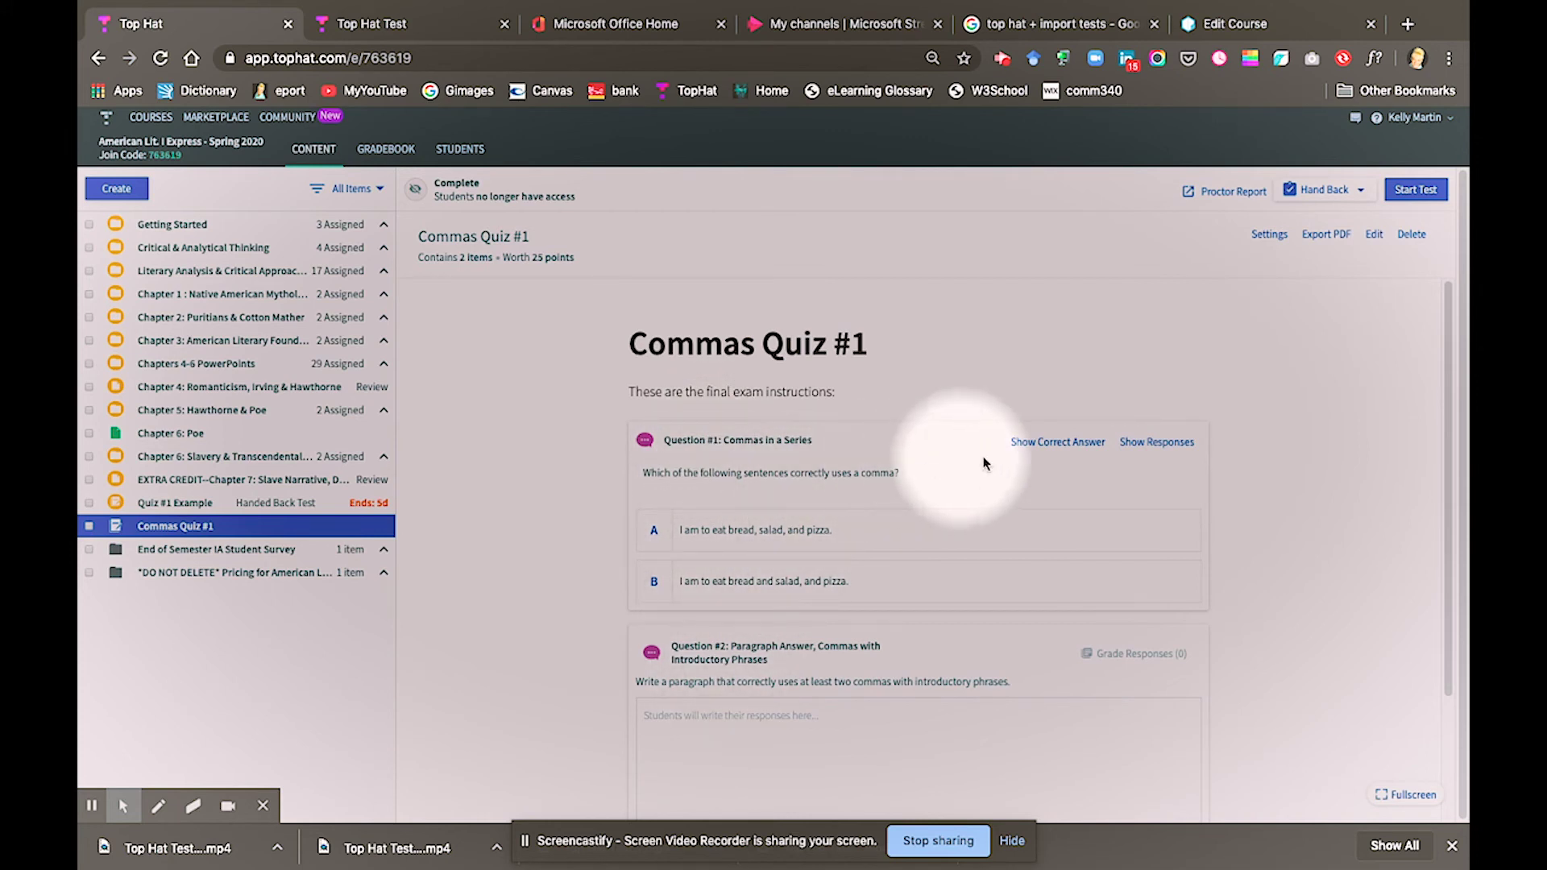
Reveal question 1's correct answer and student responses, then select the instructions line.
{"action": "left_click", "coordinate": [1045, 449]}
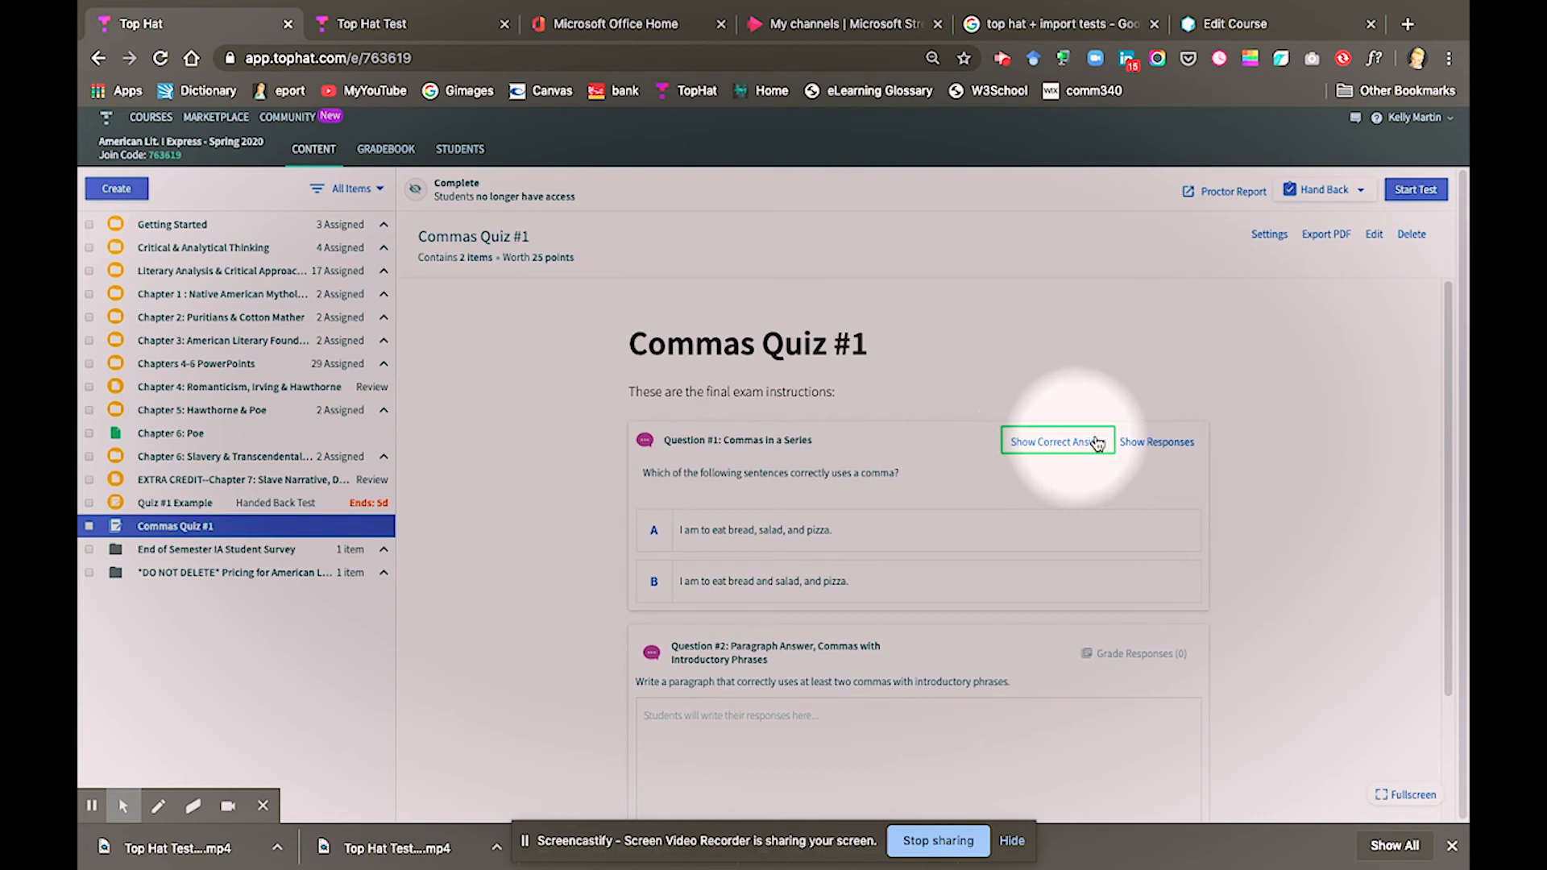
{"action": "left_click", "coordinate": [1139, 445]}
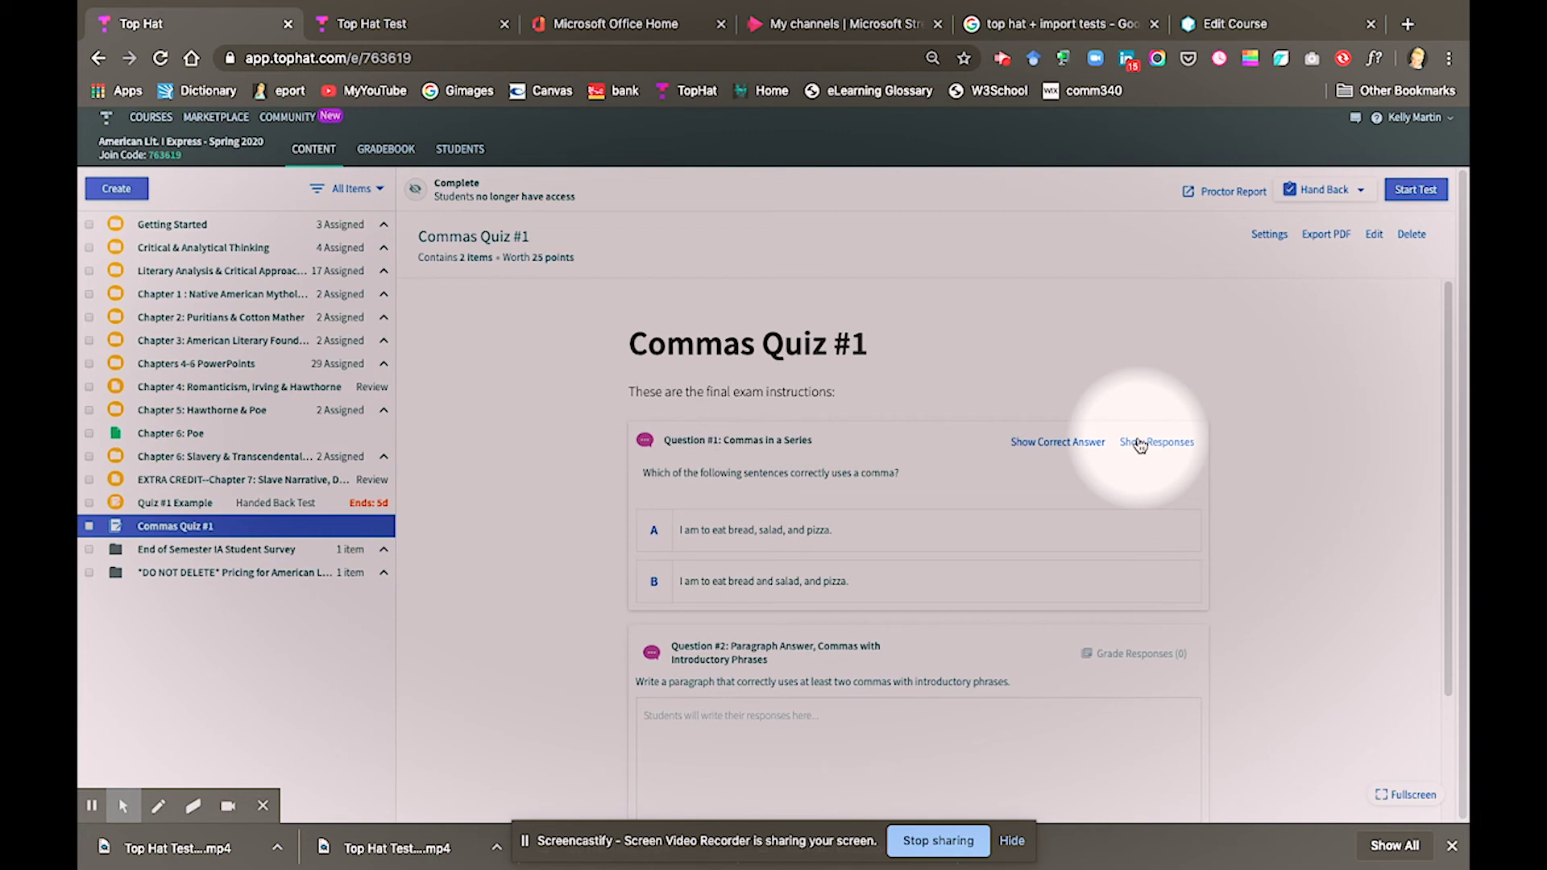
{"action": "left_click", "coordinate": [632, 392]}
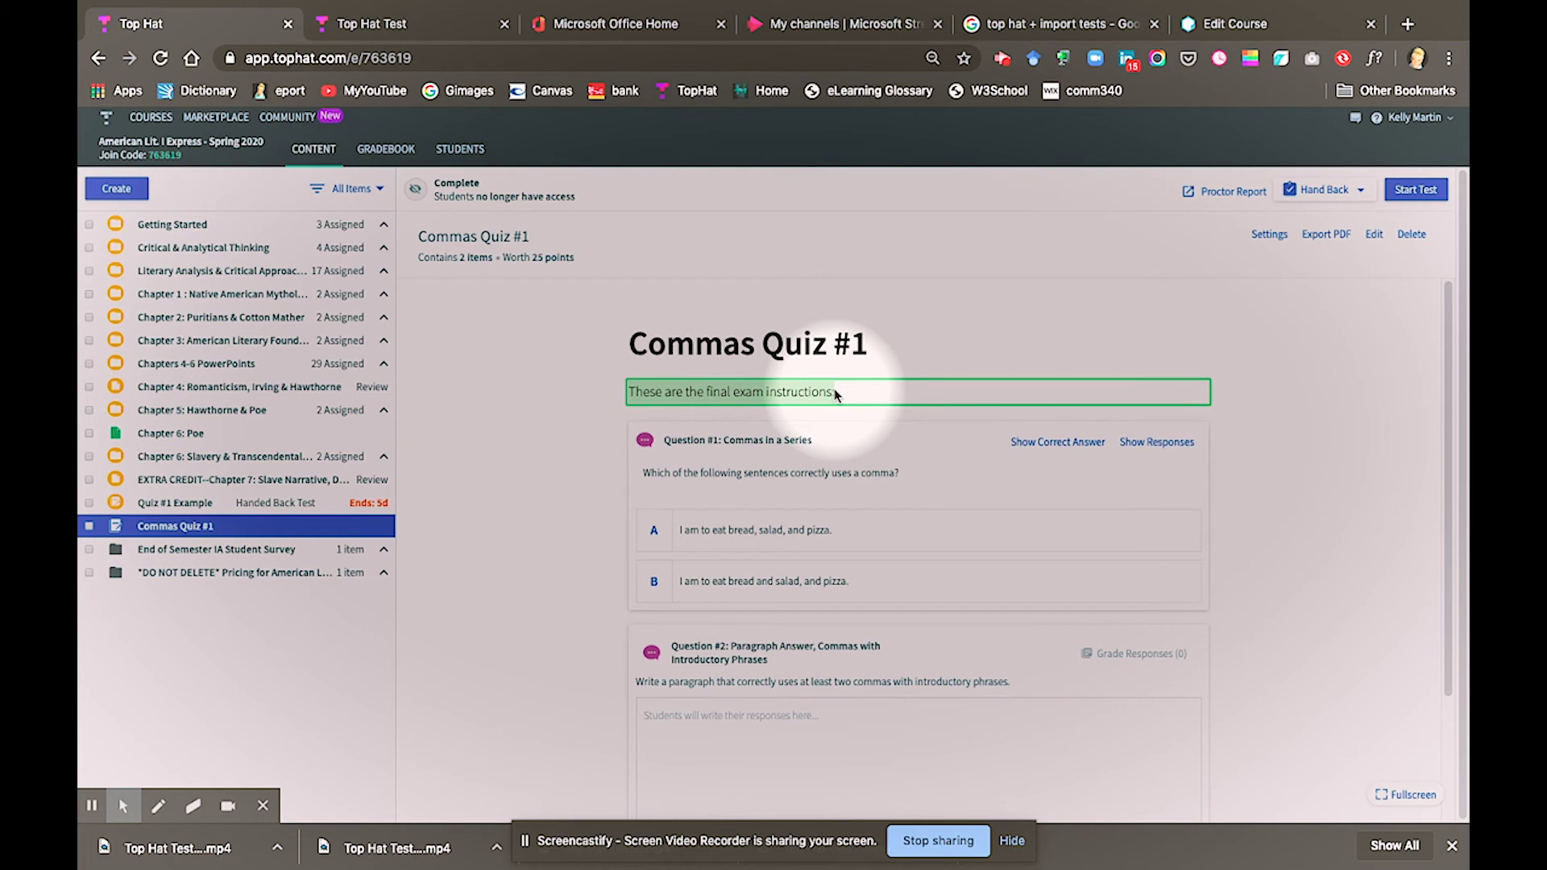
In the editor, delete the final exam instructions line and choose to insert a new question.
{"action": "left_click", "coordinate": [1374, 234]}
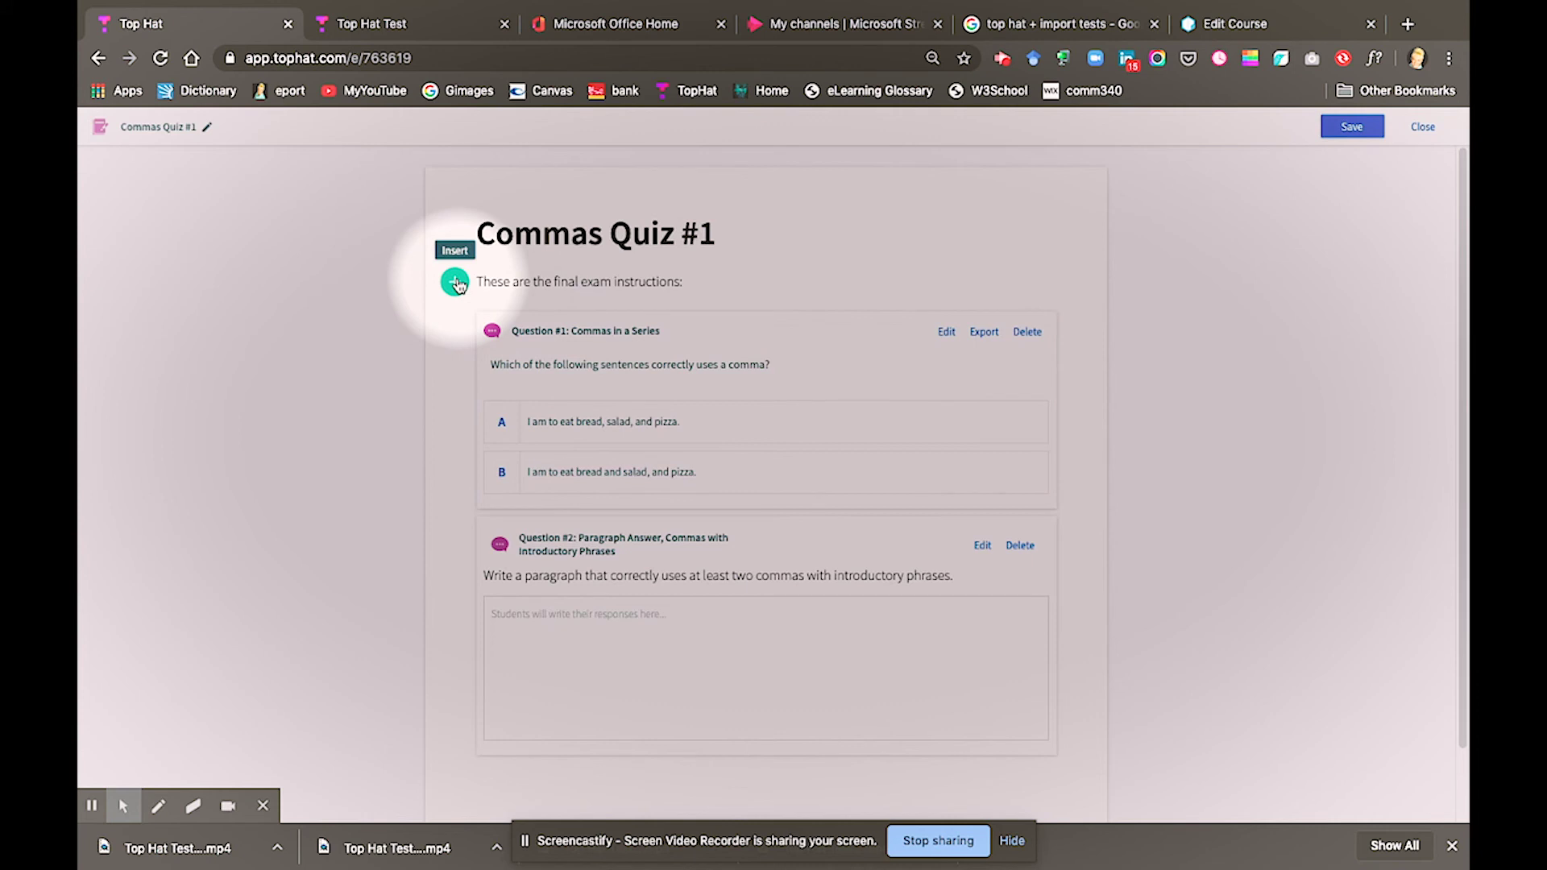
{"action": "left_click", "coordinate": [455, 282]}
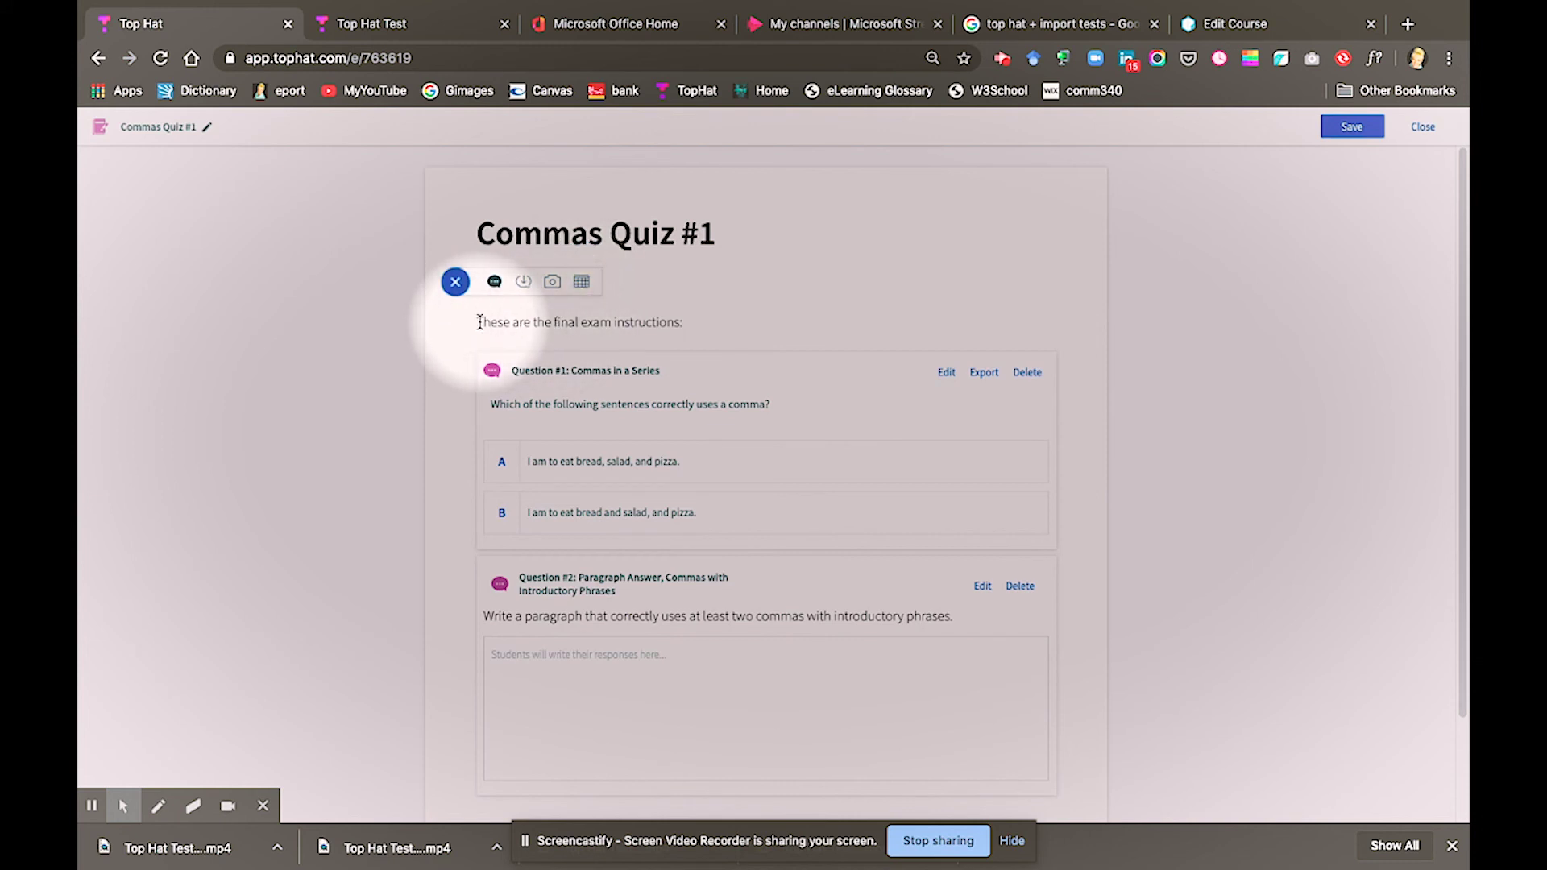
{"action": "left_click_drag", "start_coordinate": [479, 323], "coordinate": [677, 321]}
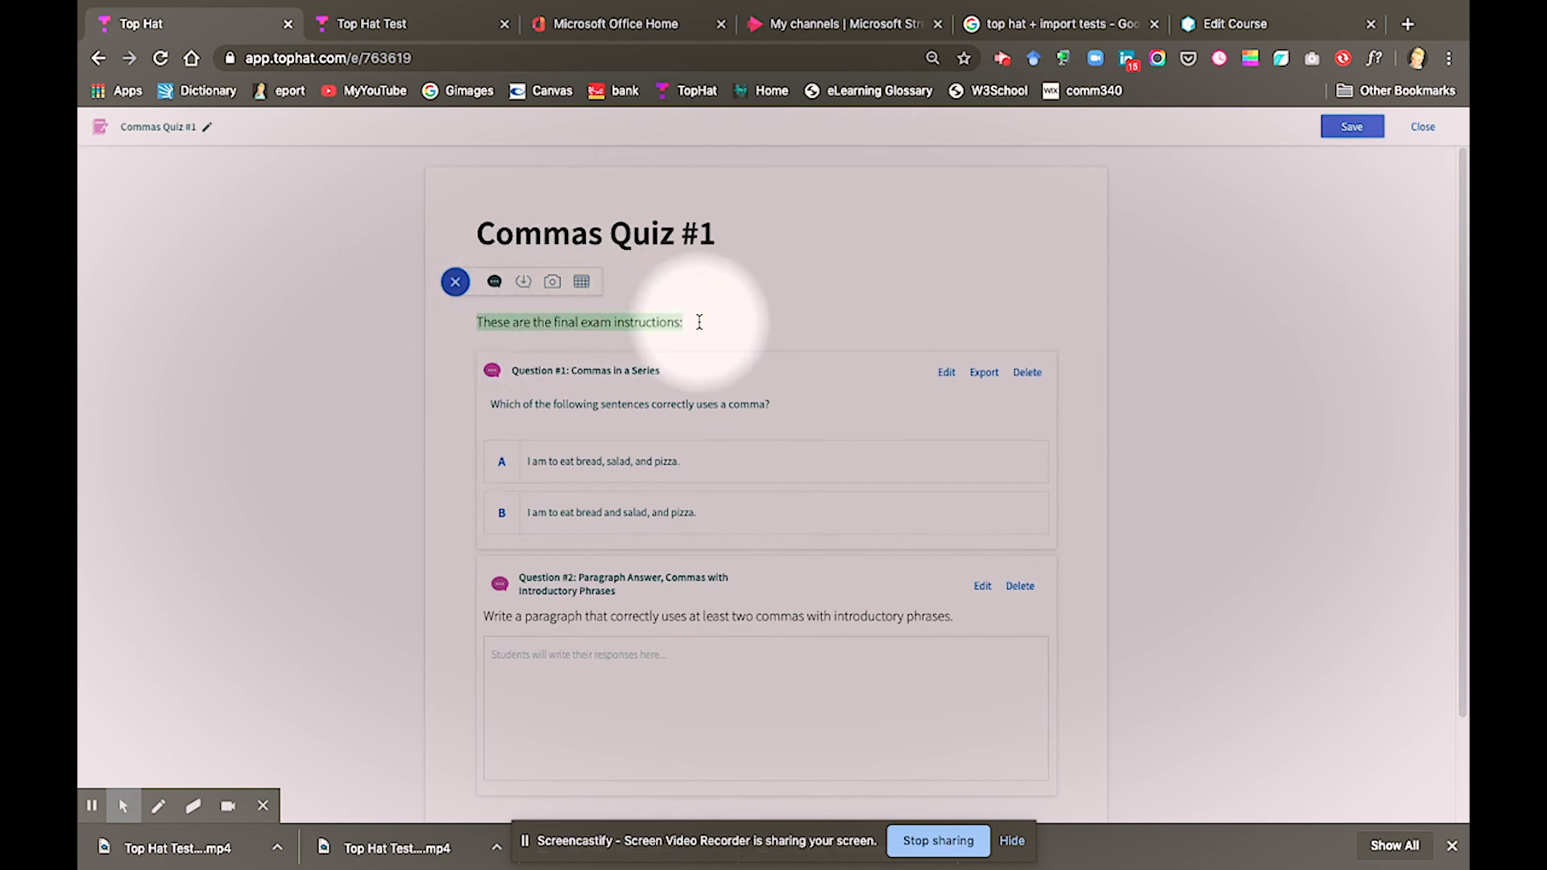
{"action": "key", "text": "BackSpace"}
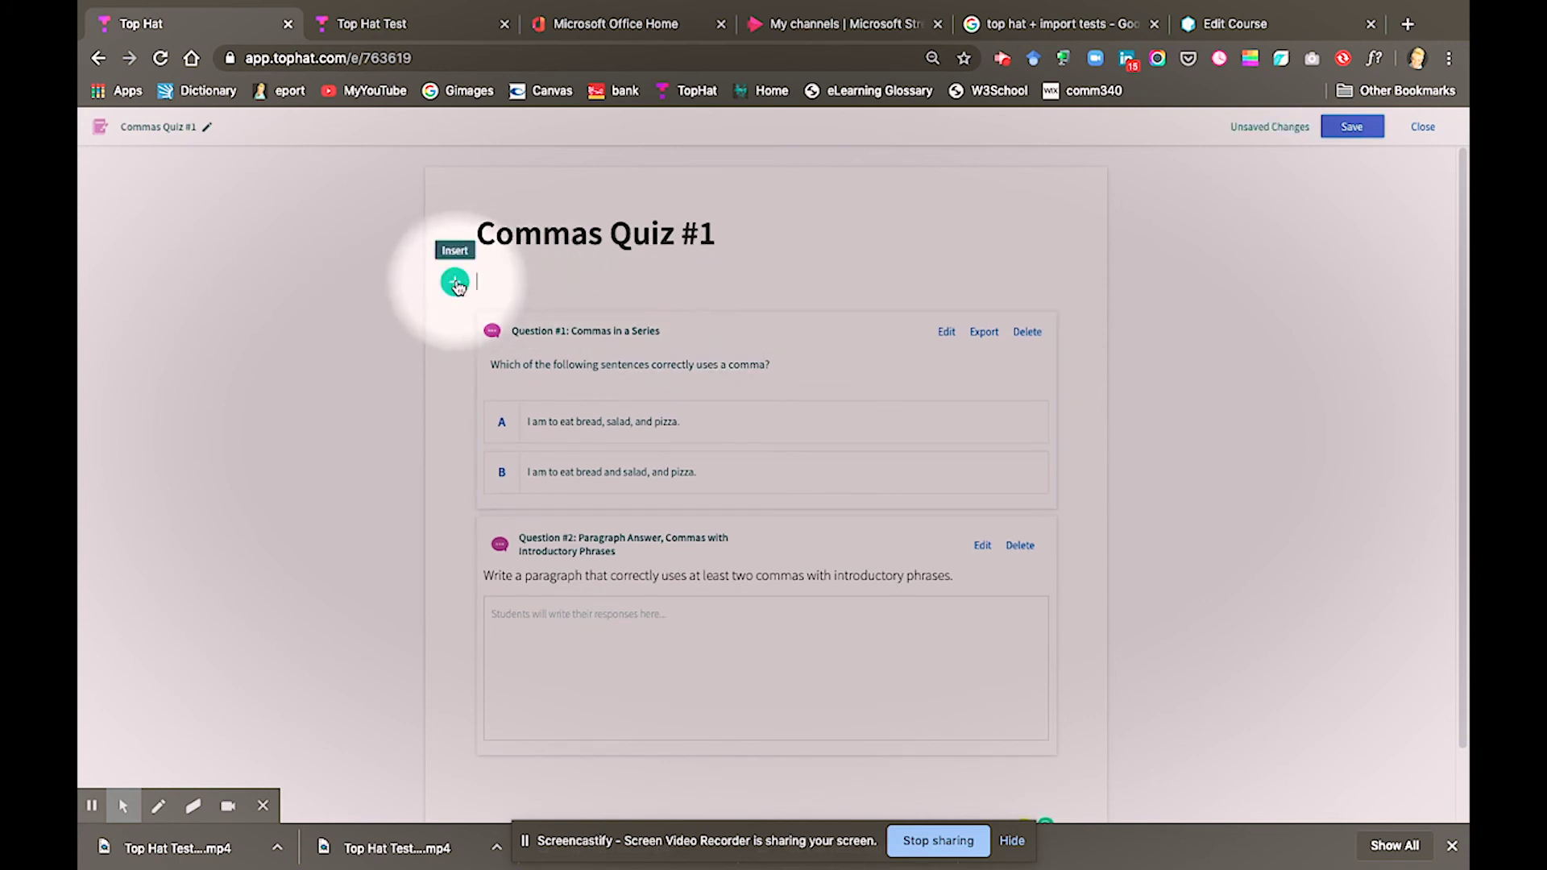
{"action": "left_click", "coordinate": [457, 284]}
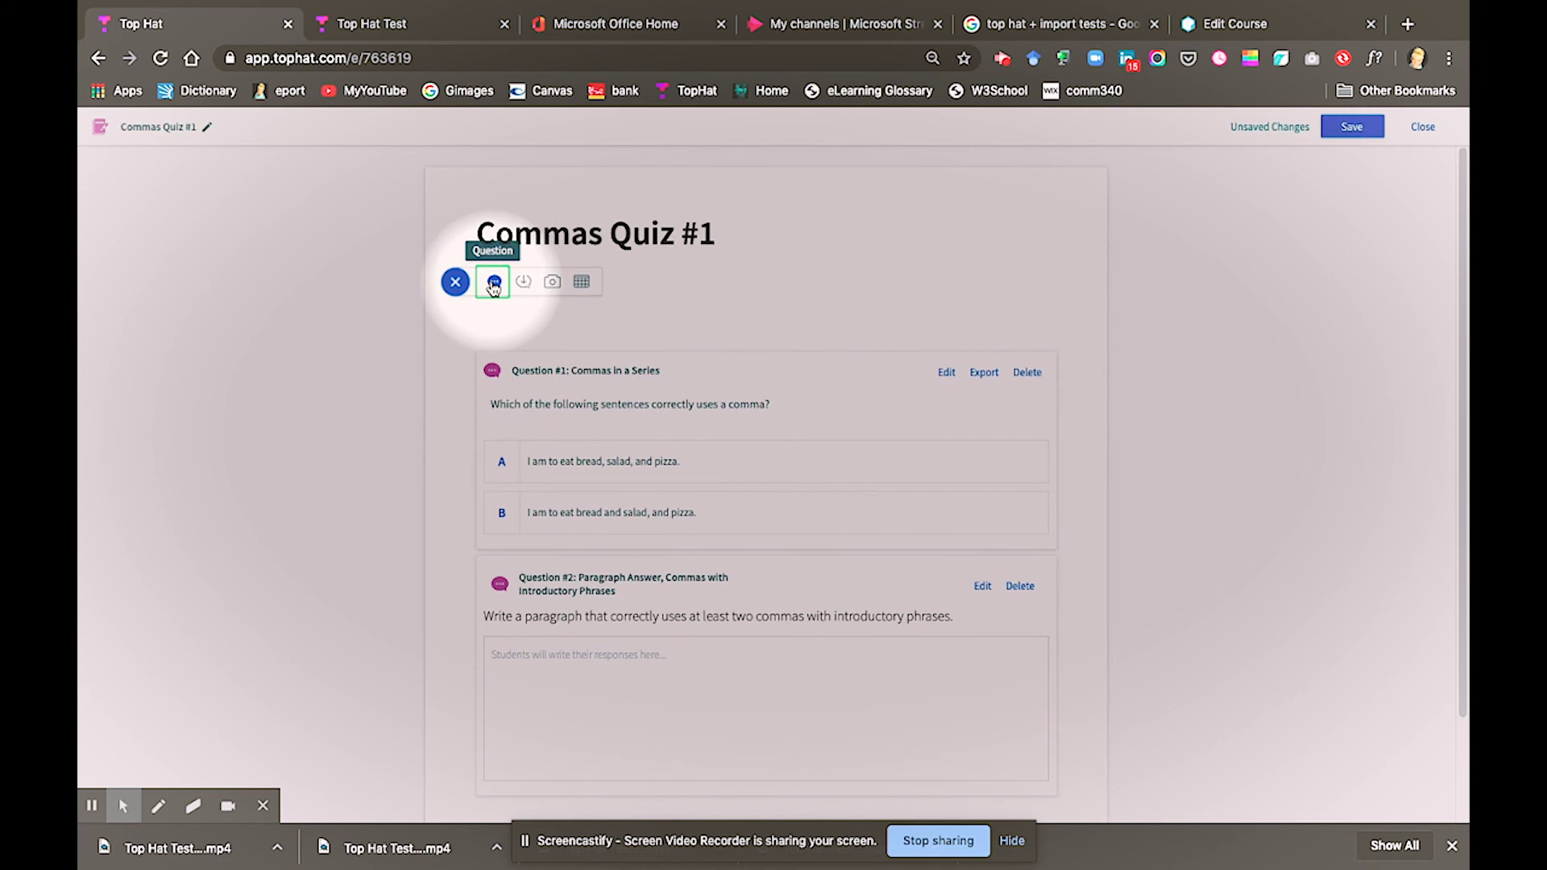
{"action": "left_click", "coordinate": [494, 286]}
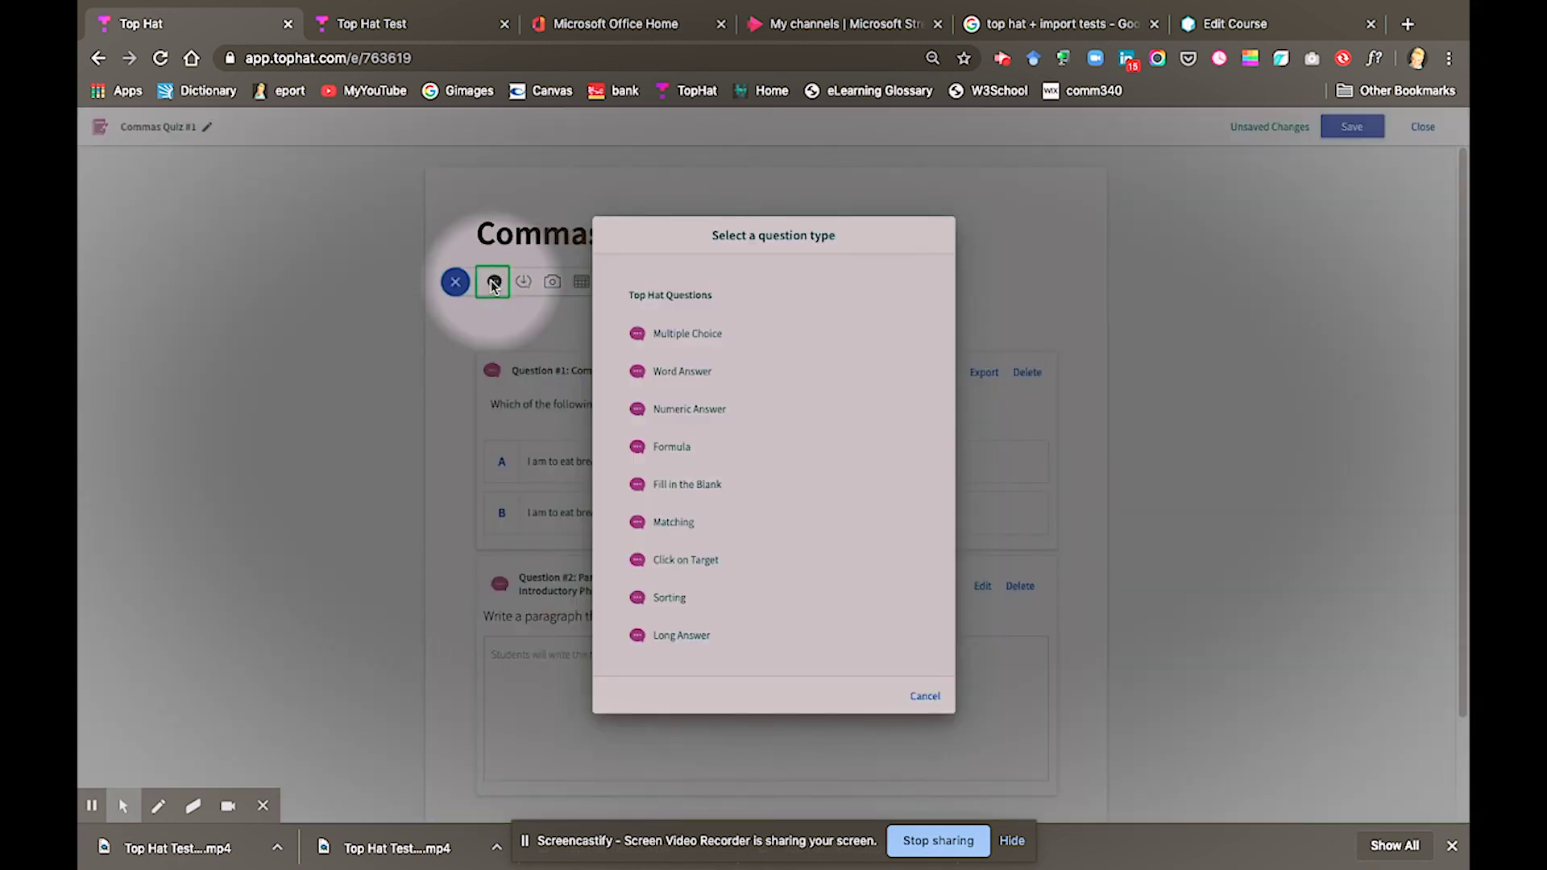
Begin a Numeric Answer question, then cancel it without adding it.
{"action": "left_click", "coordinate": [681, 411]}
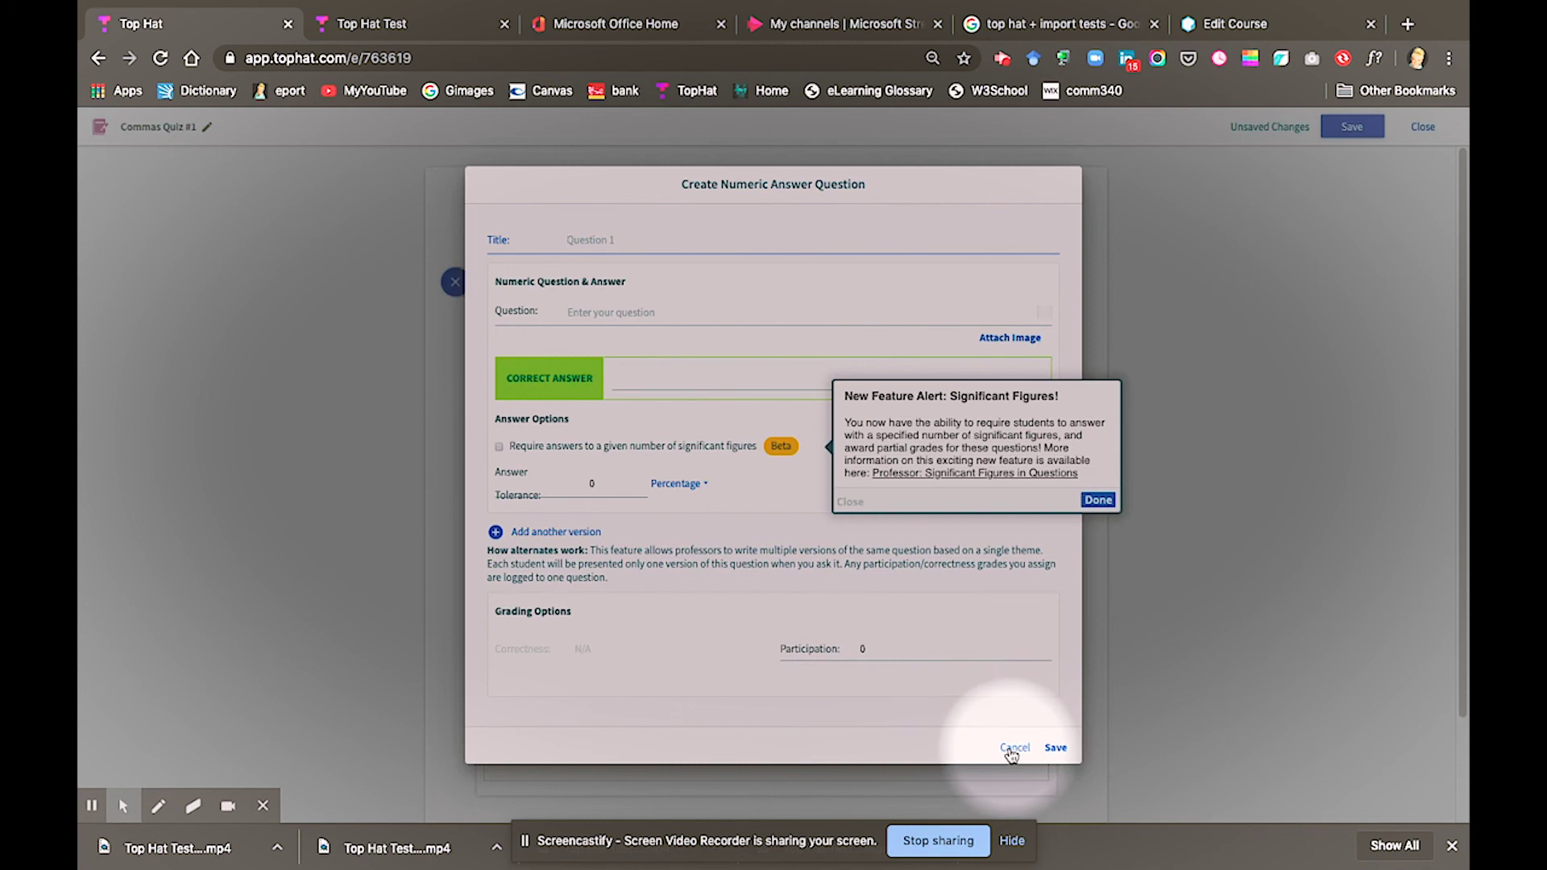
{"action": "left_click", "coordinate": [1012, 750]}
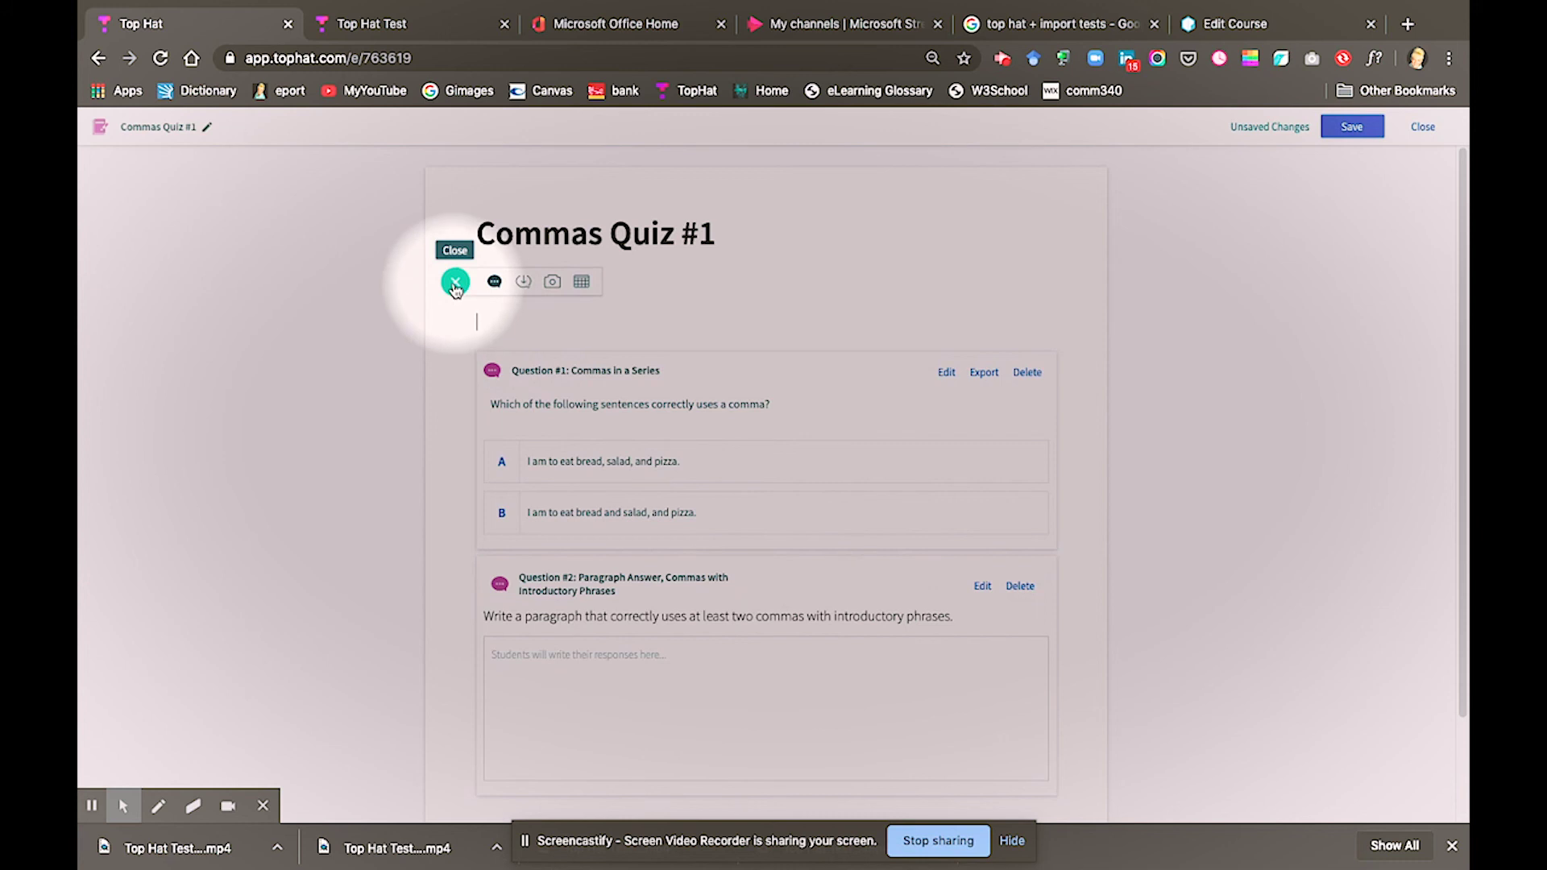
Dismiss the insert toolbar and enter "These are the instructions:" on the empty line above the questions.
{"action": "left_click", "coordinate": [455, 284]}
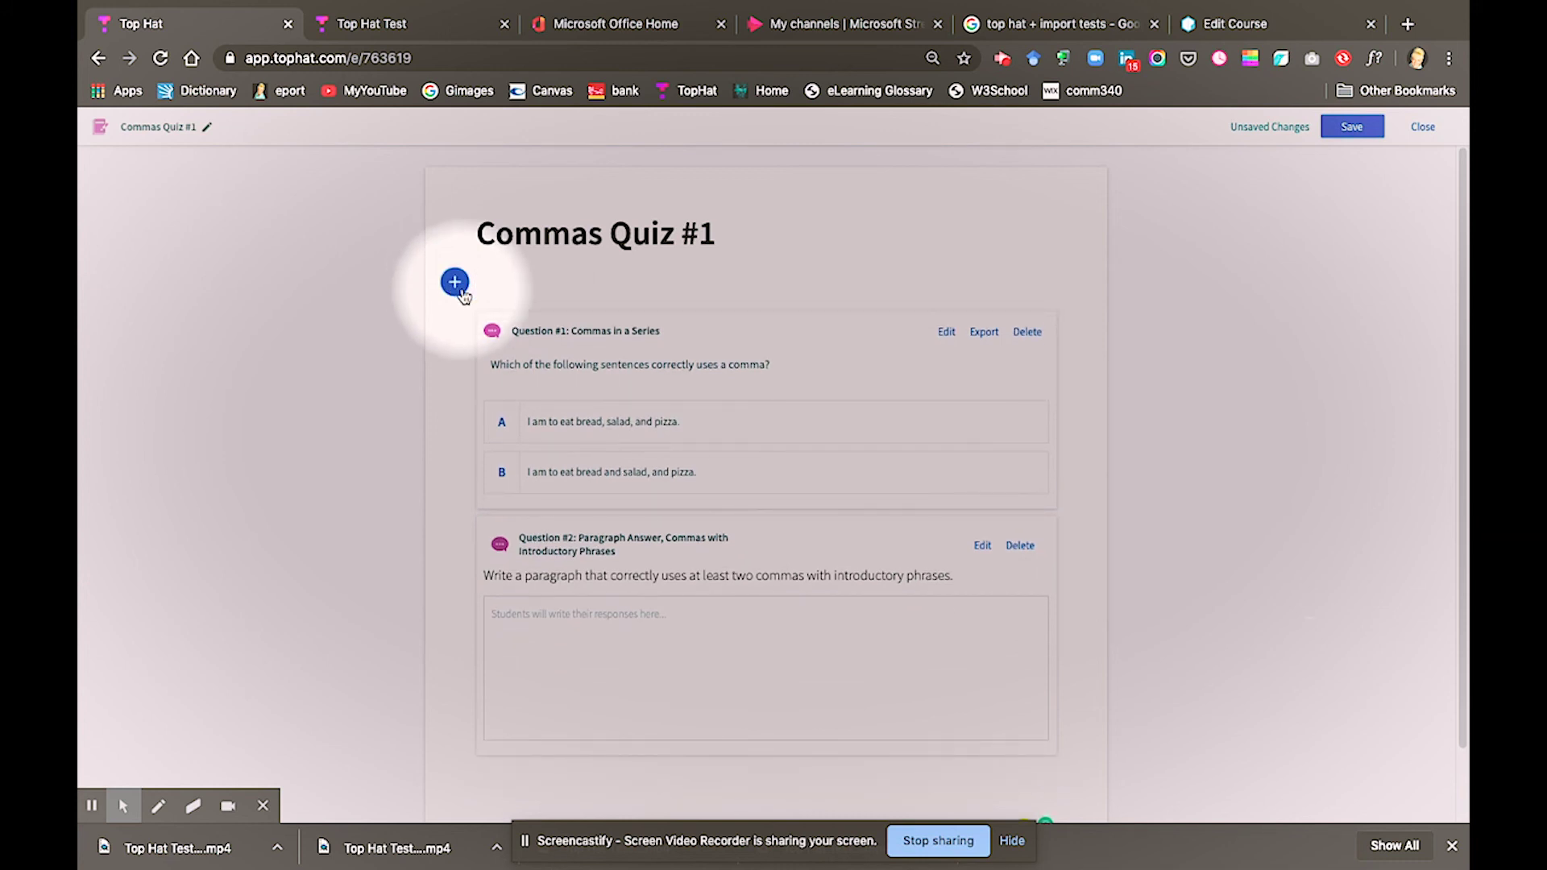
{"action": "type", "text": "These are the instructions:"}
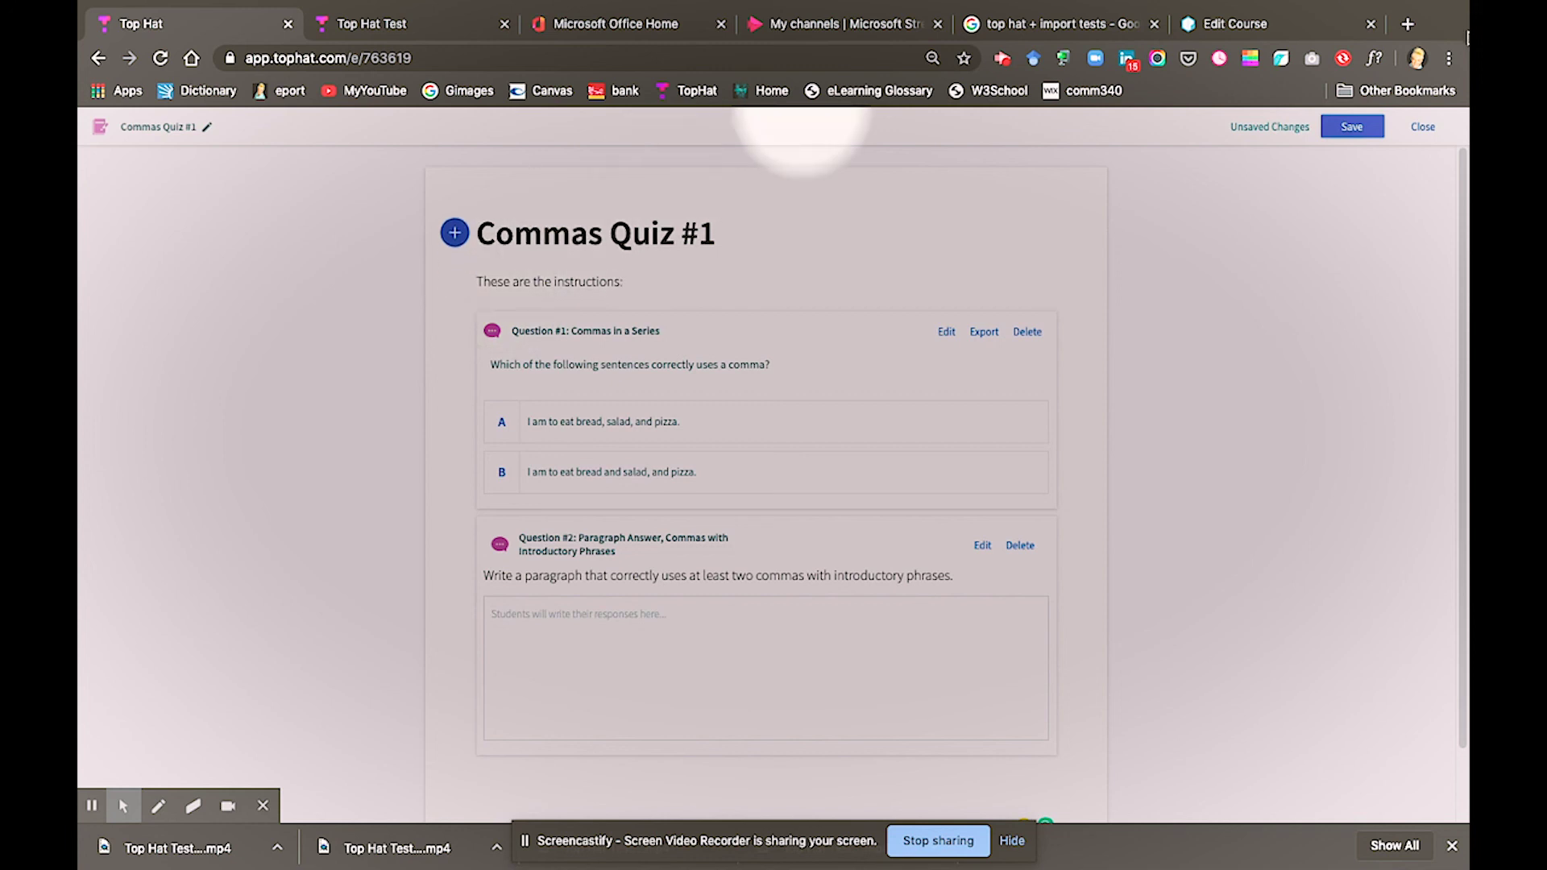
Close the Commas Quiz #1 editor and discard the unsaved instruction edits.
{"action": "left_click", "coordinate": [1427, 127]}
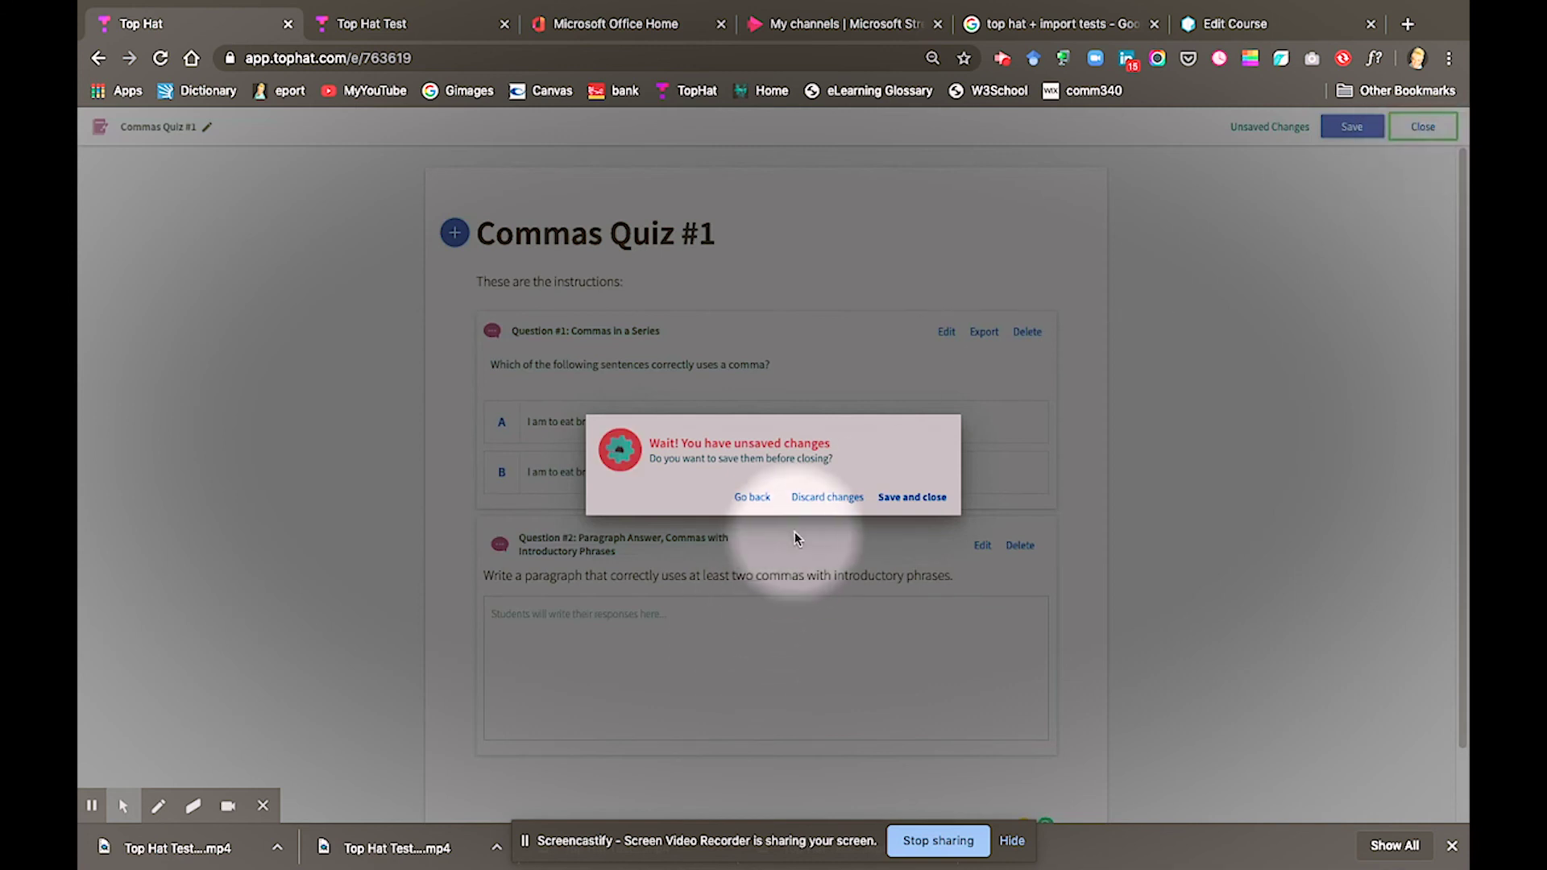
{"action": "left_click", "coordinate": [822, 501]}
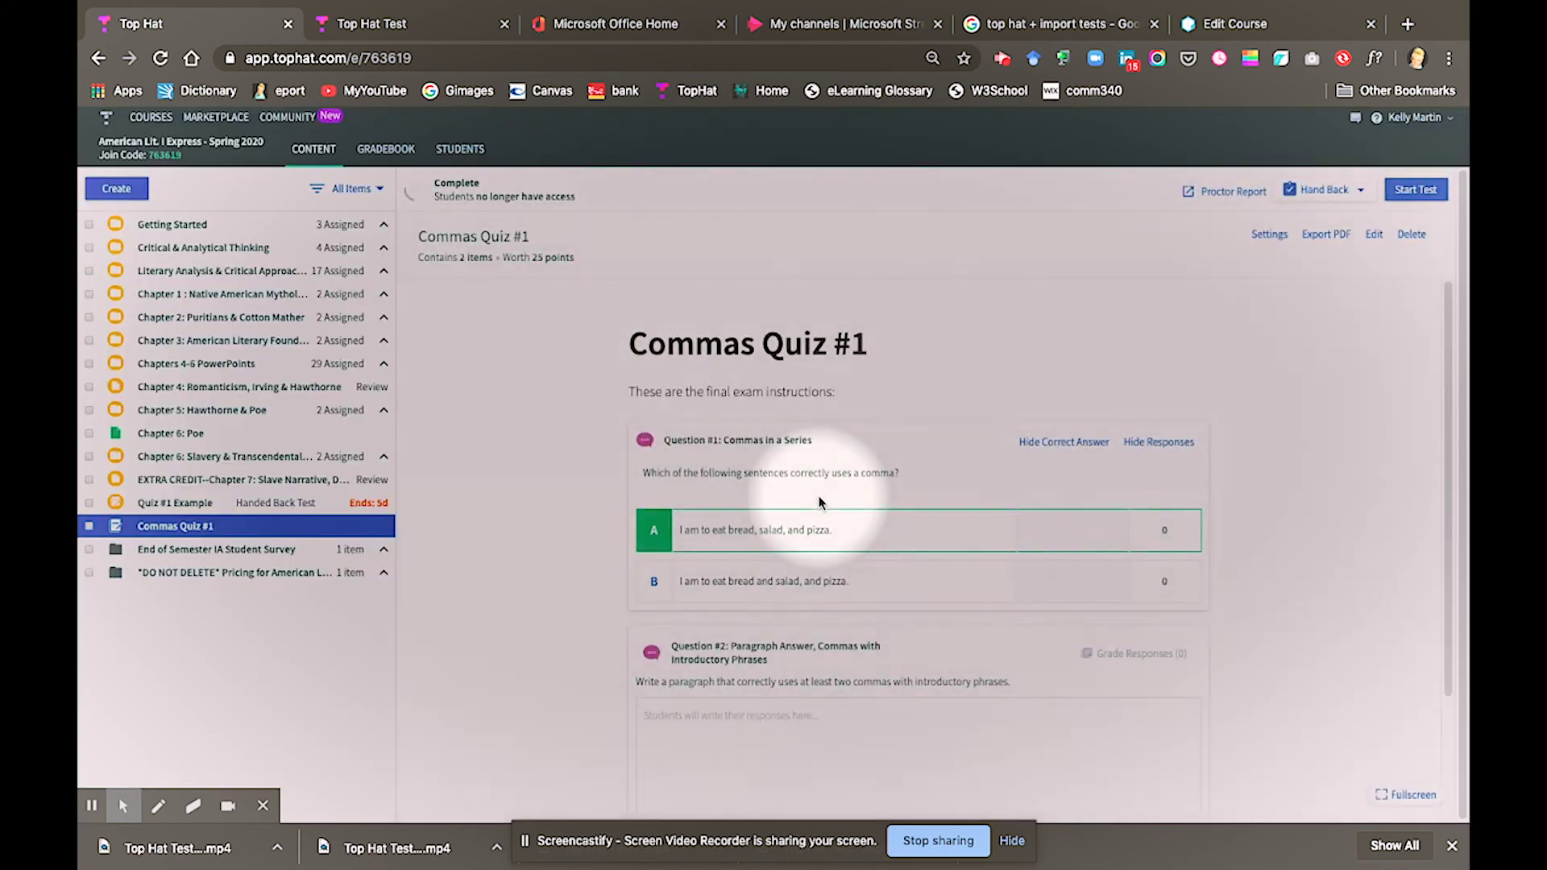